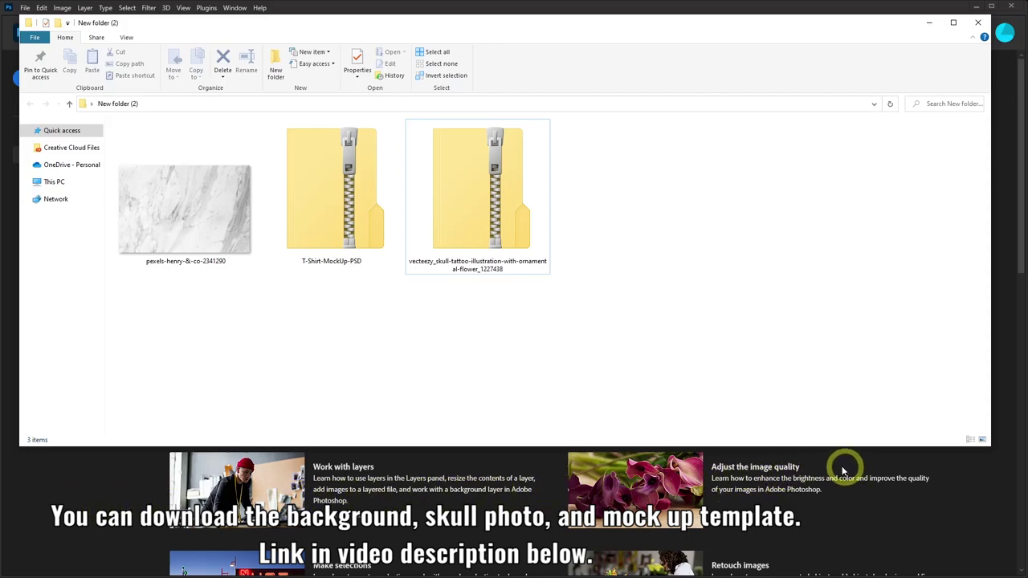
- Extract the T-Shirt-MockUp-PSD zip into a folder beside it
click(312, 229)
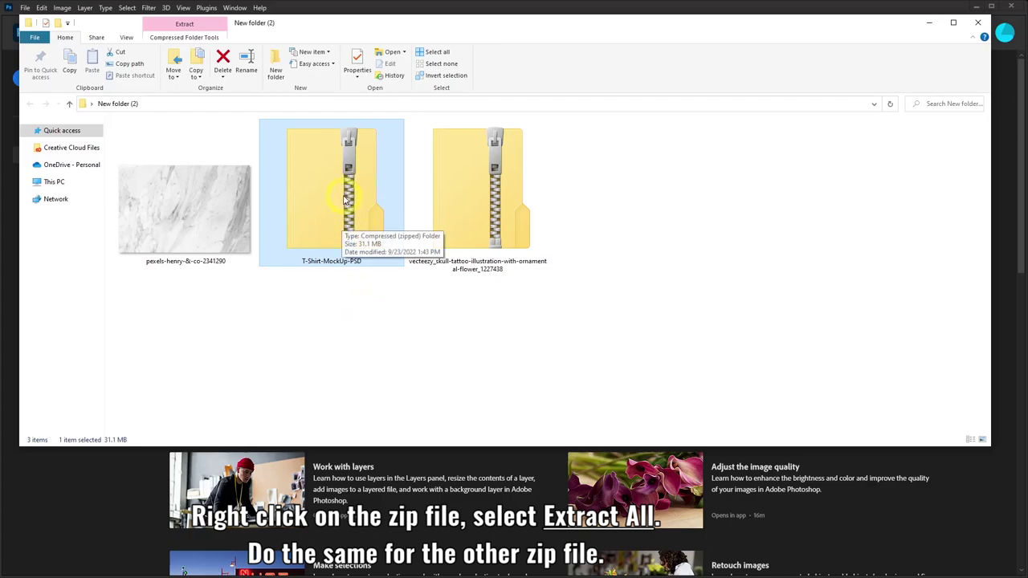
right_click(346, 198)
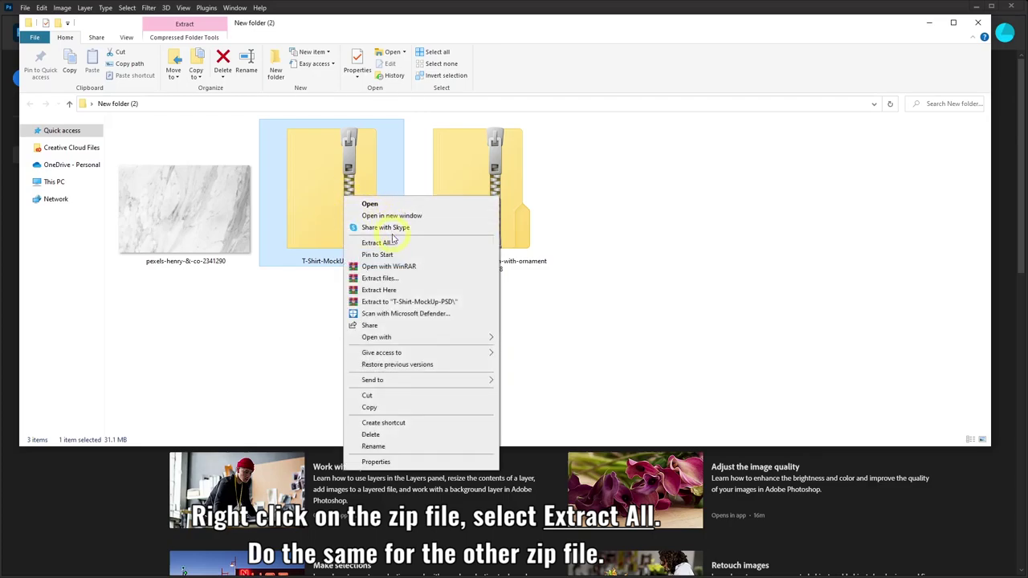
click(379, 242)
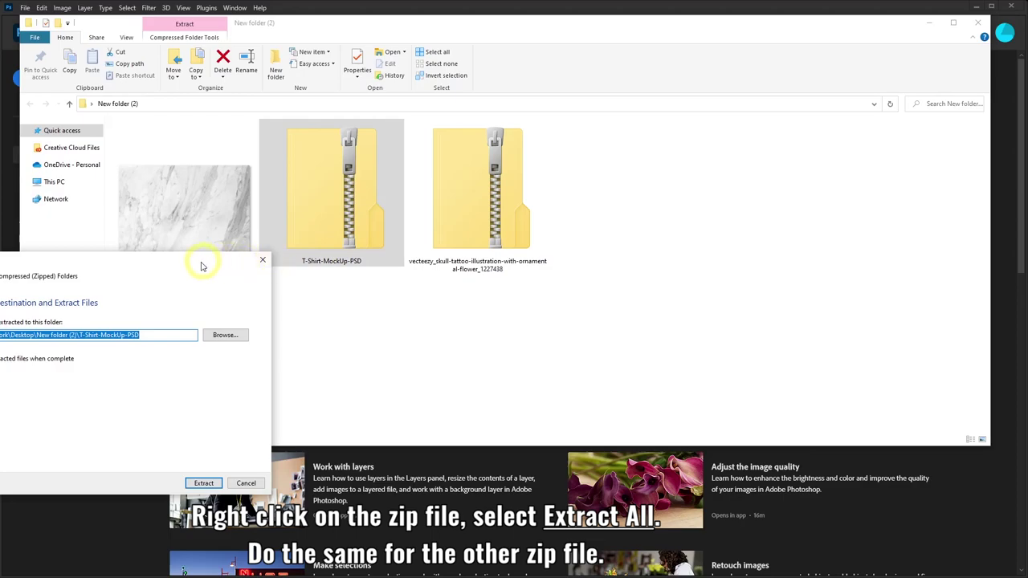
drag(202, 266, 280, 221)
click(289, 436)
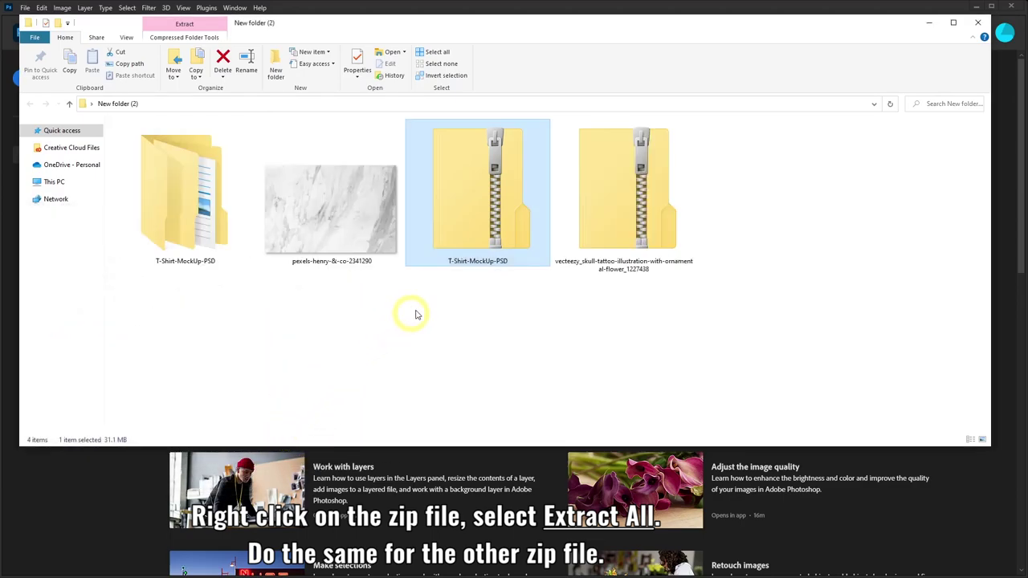
- Extract the skull tattoo illustration zip into its vecteezy folder
click(629, 199)
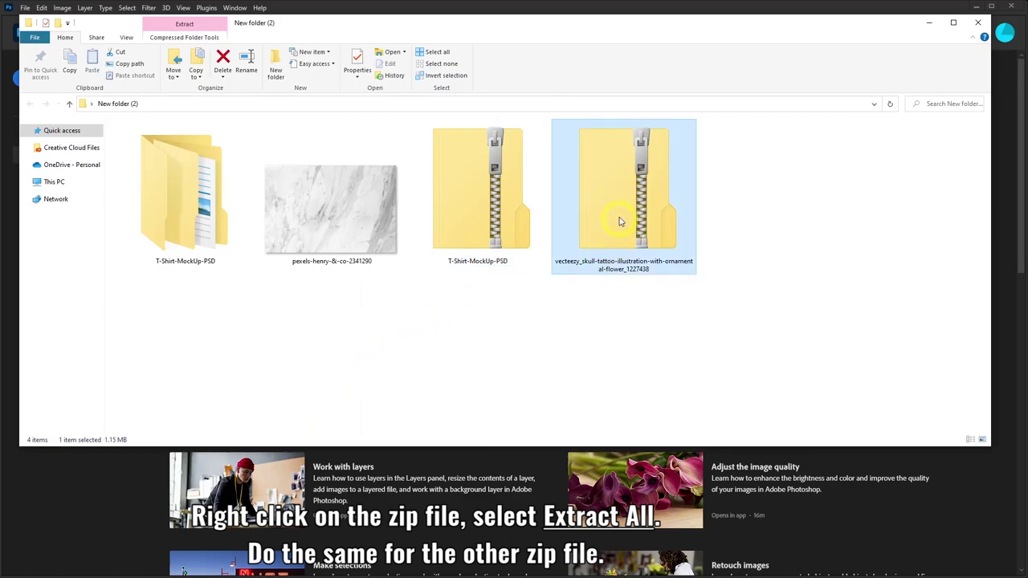
right_click(629, 201)
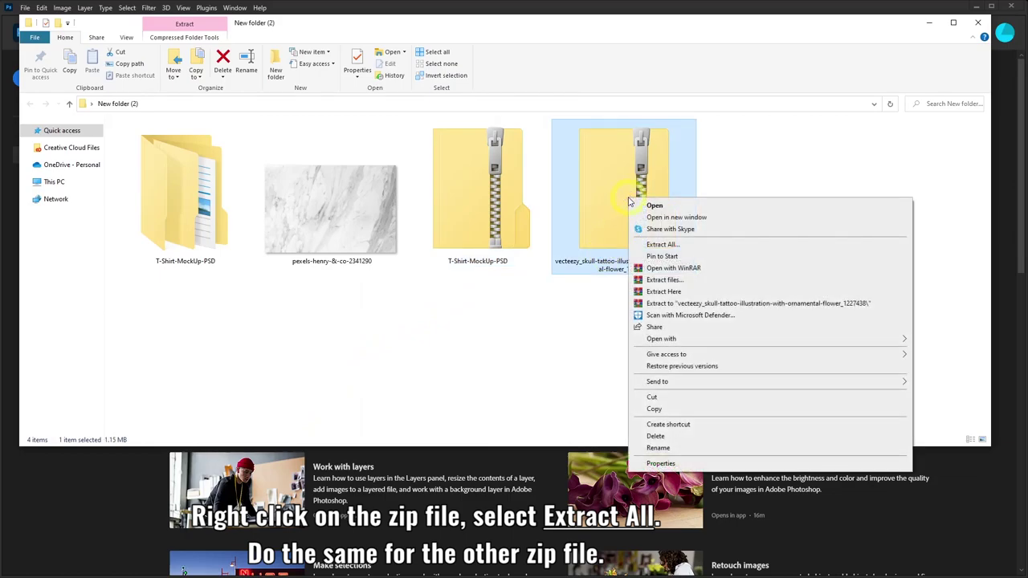
click(663, 246)
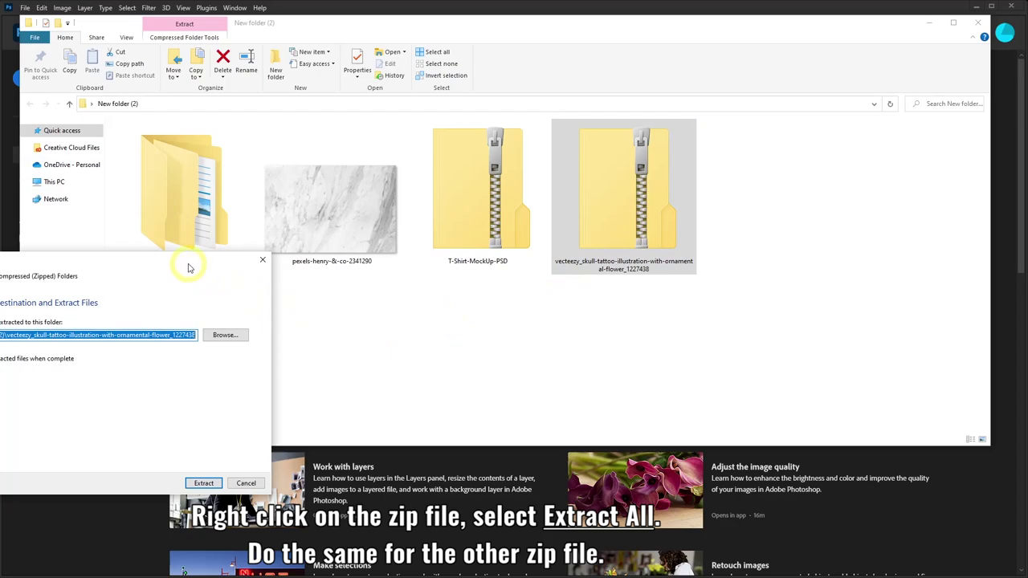
drag(190, 268, 291, 225)
click(306, 436)
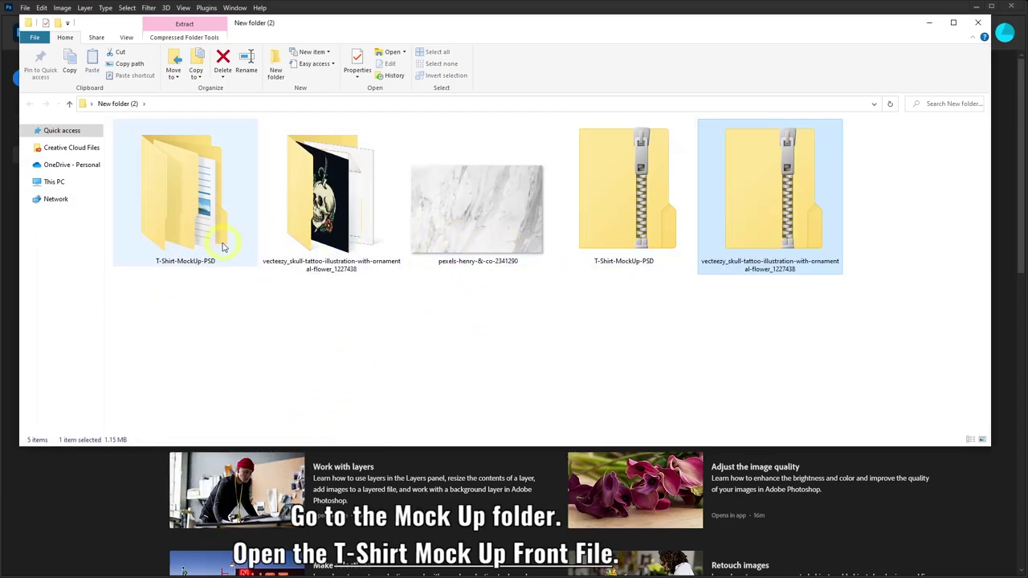
- Open T-Shirt MockUp_Front from the T-Shirt MockUp PSD subfolder in Photoshop
double_click(197, 232)
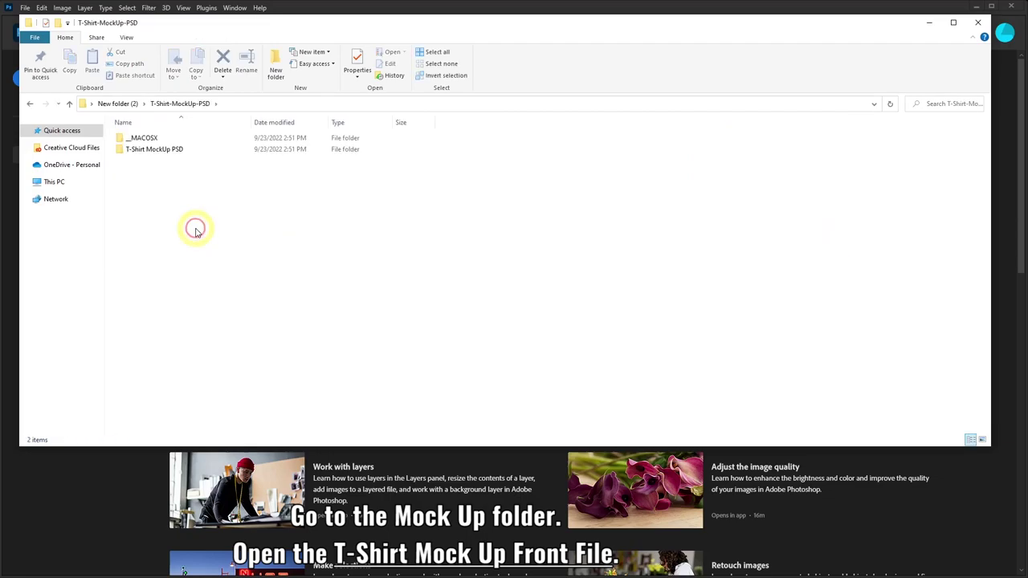
double_click(161, 149)
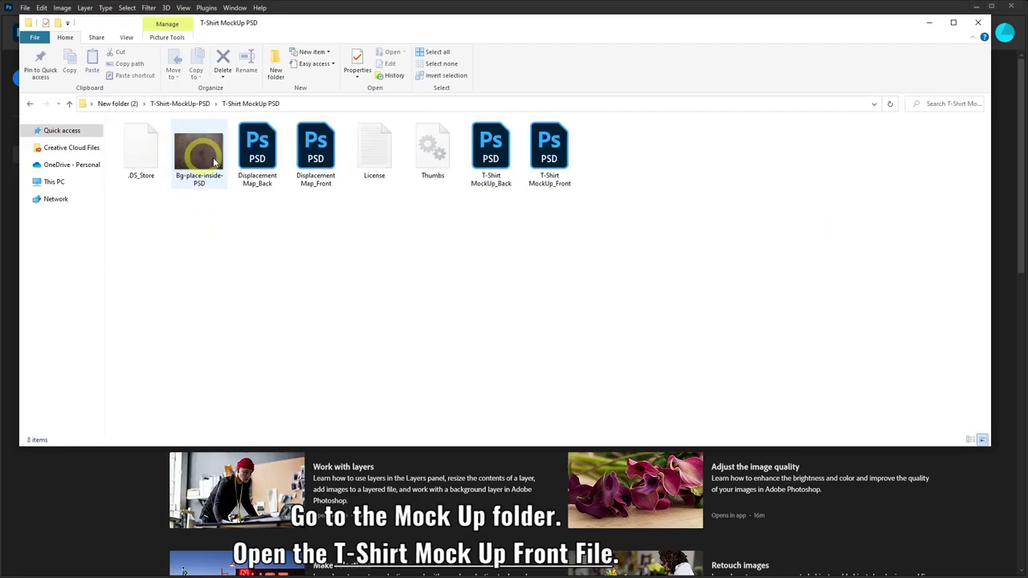
click(553, 163)
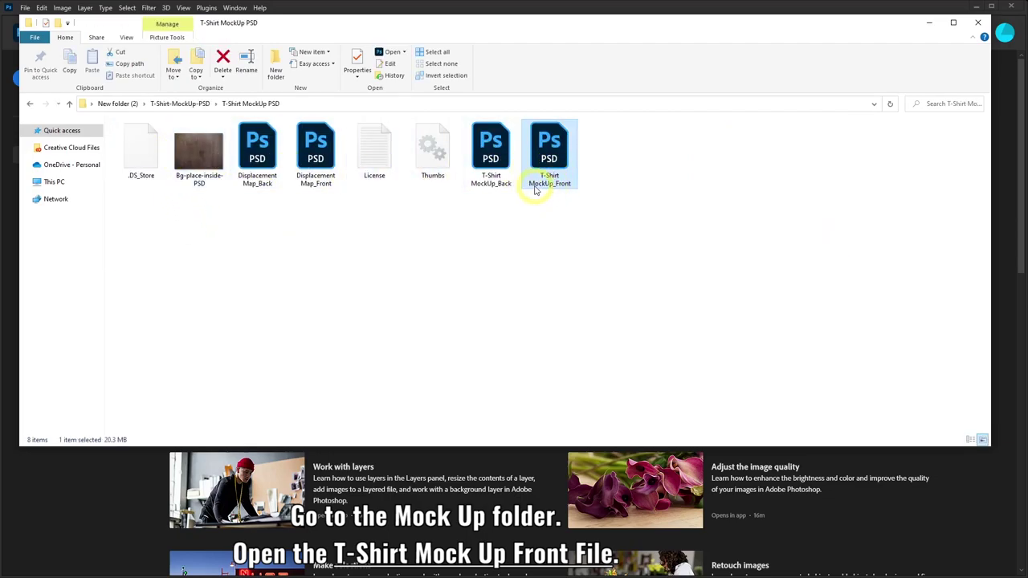
double_click(549, 161)
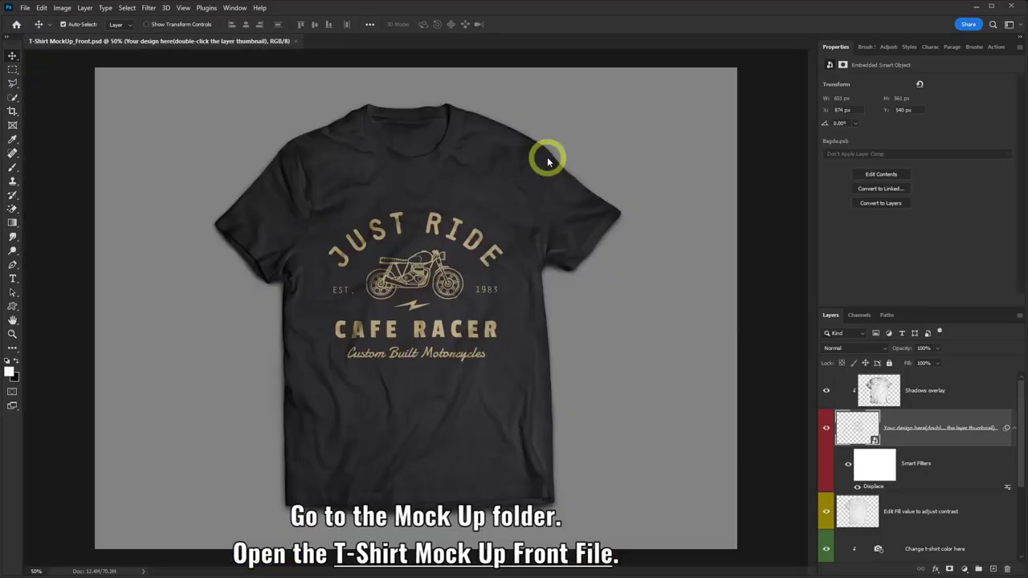
- Open the 'Your design here' smart object for editing as Bagde.psb
scroll(477, 222, down, 1)
scroll(459, 223, down, 1)
scroll(459, 222, down, 1)
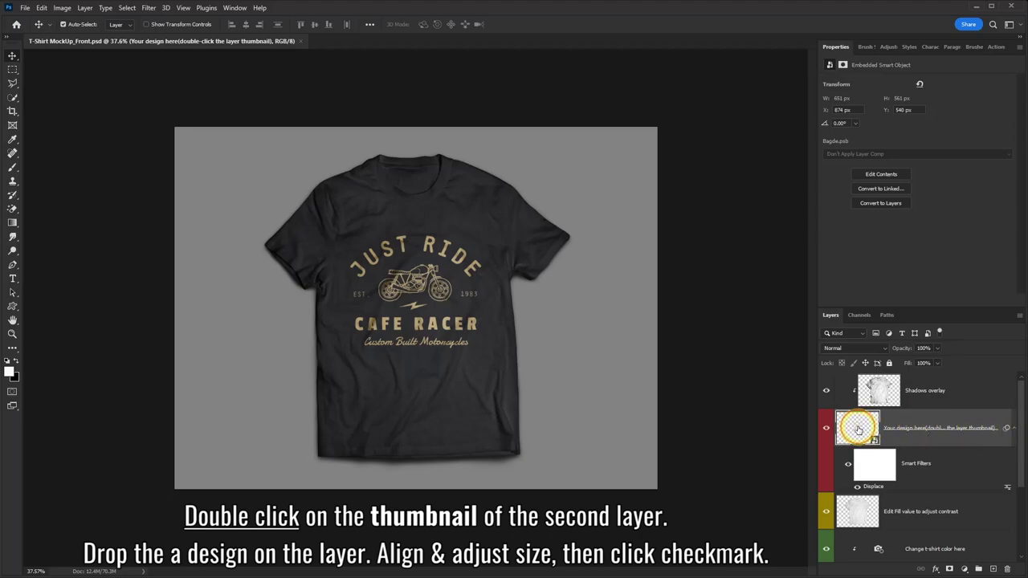
double_click(858, 429)
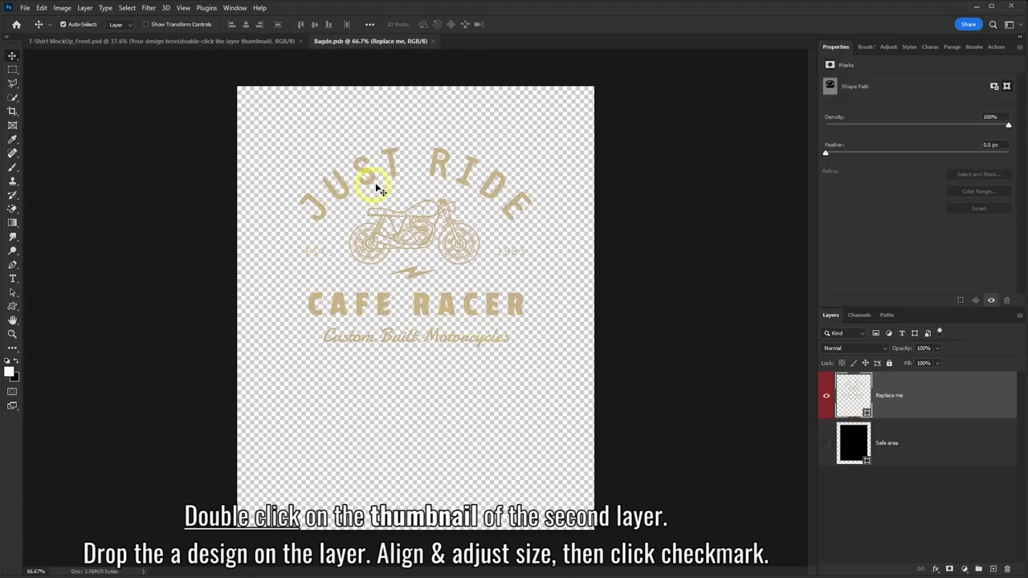
scroll(424, 265, down, 2)
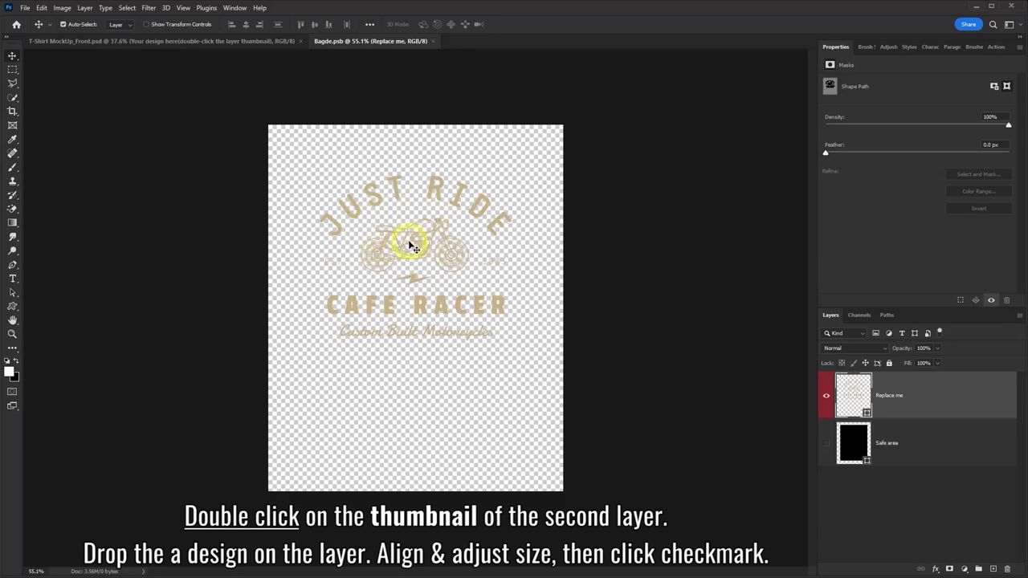
- Drag skull image 3 from the vecteezy folder onto the Bagde.psb canvas
key(alt+Tab)
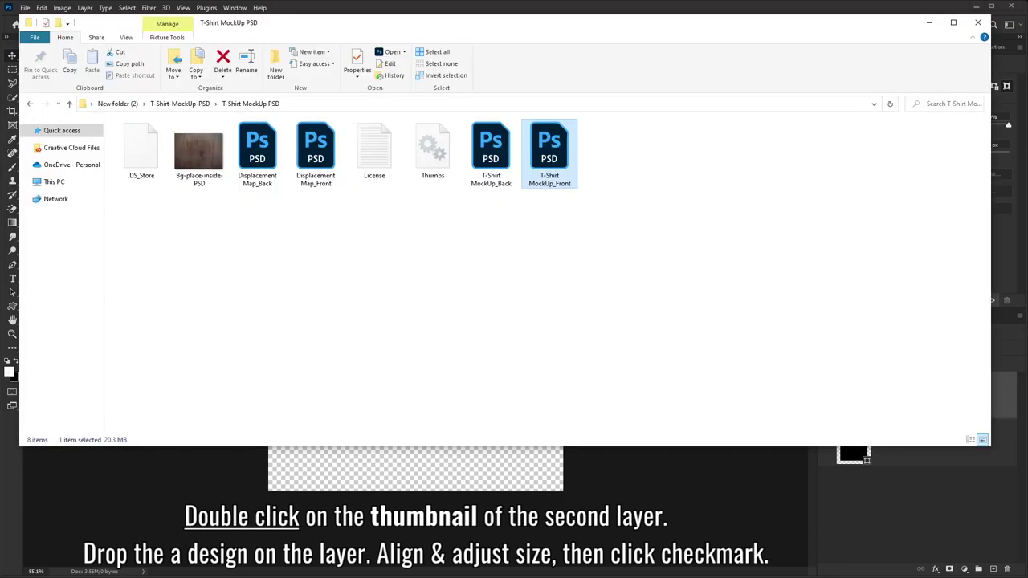
click(317, 300)
key(alt+Up)
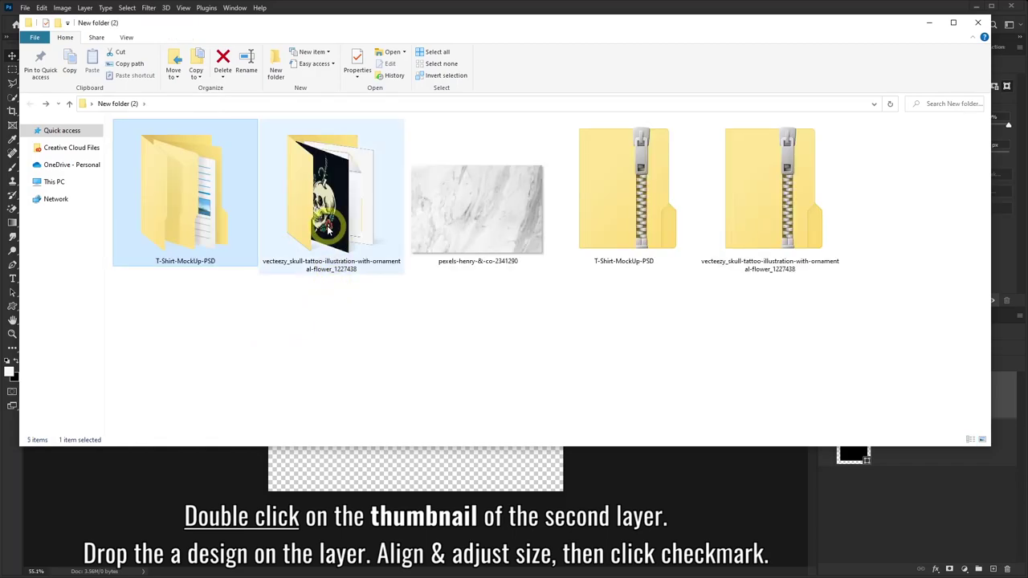
double_click(327, 230)
click(199, 156)
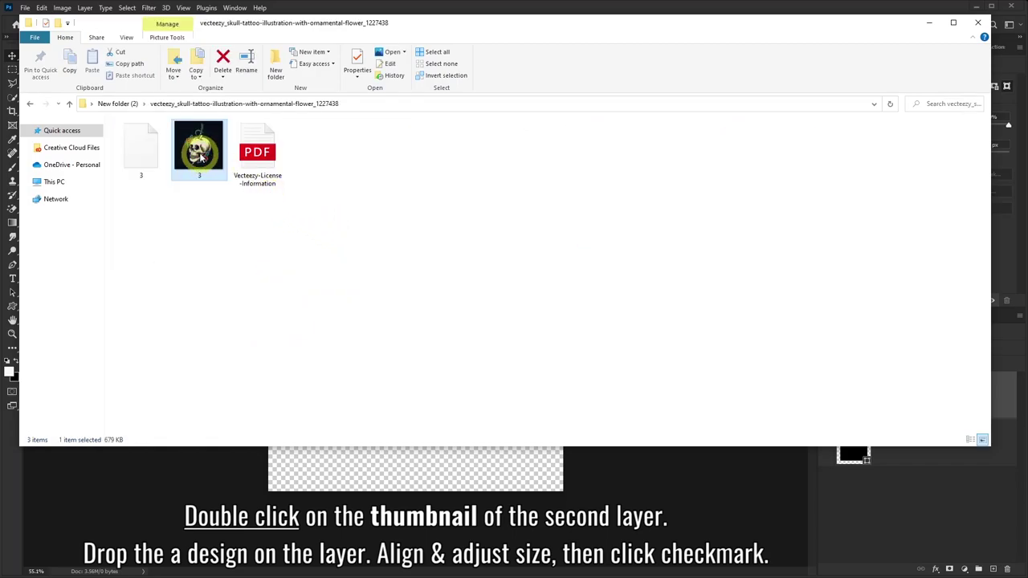
drag(199, 157, 374, 467)
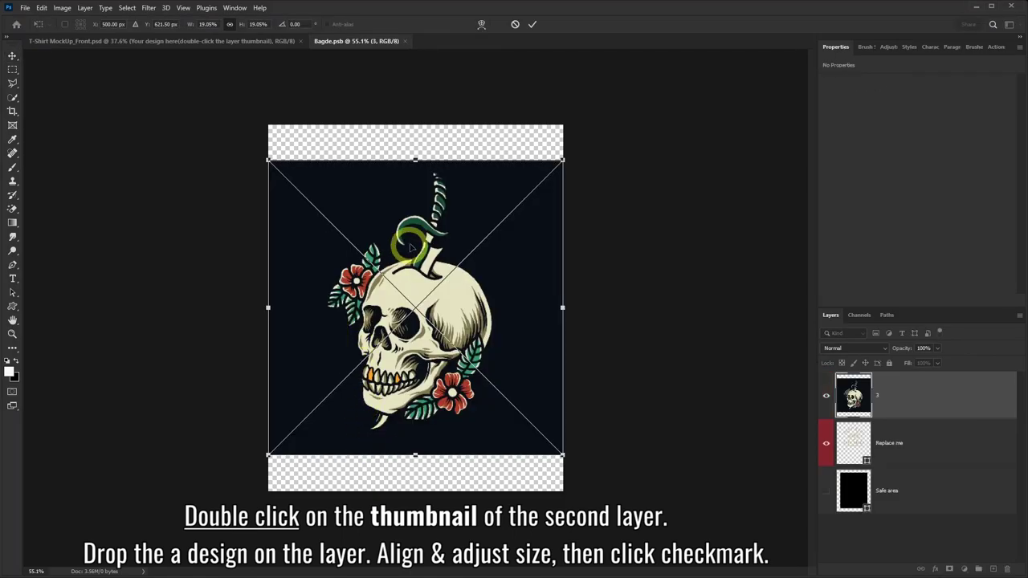
- Commit the skull placement slightly shifted and hide the Replace me layer
mouse_move(418, 235)
mouse_down()
mouse_move(418, 213)
mouse_move(422, 260)
mouse_up()
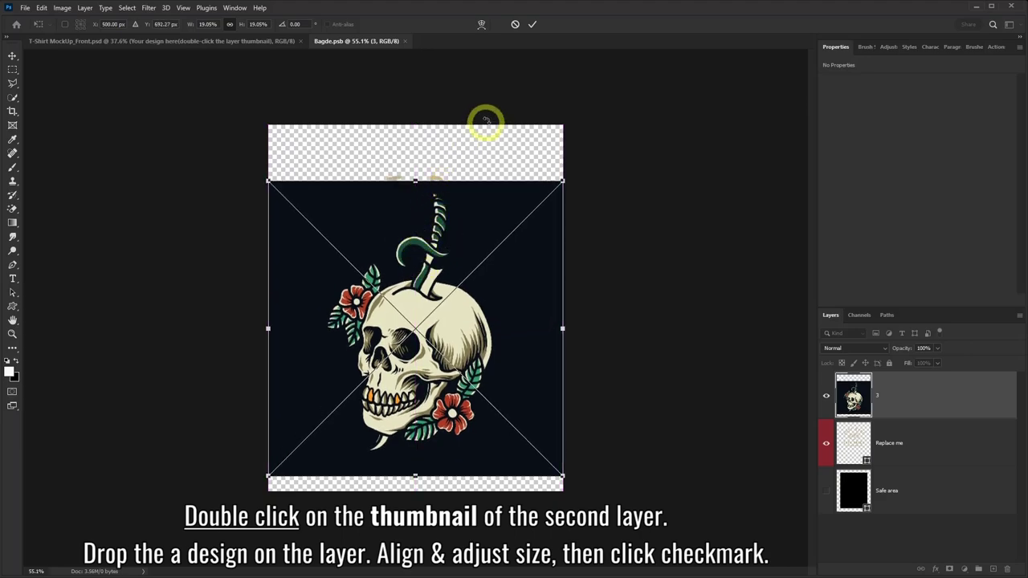
click(532, 27)
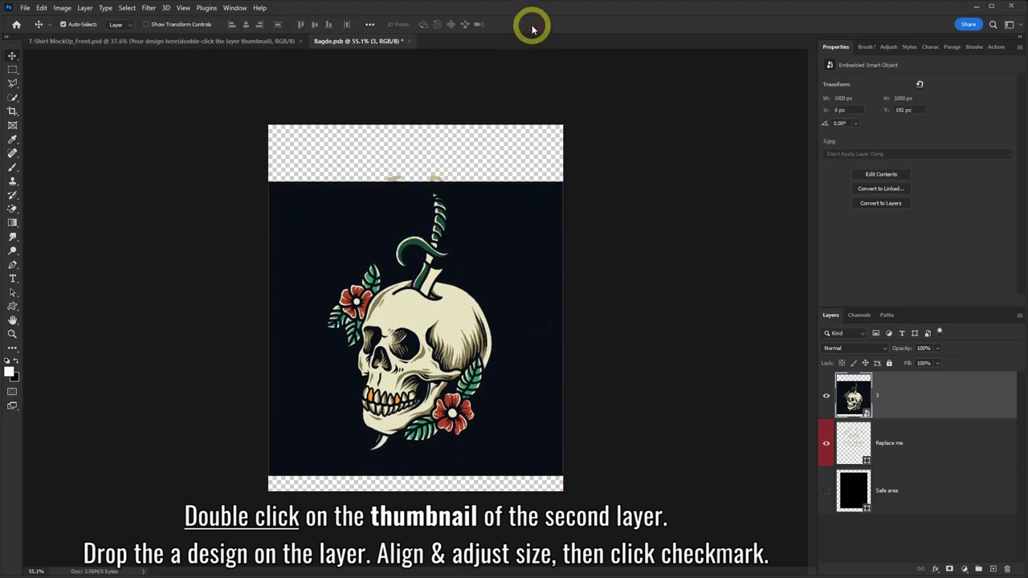
click(827, 448)
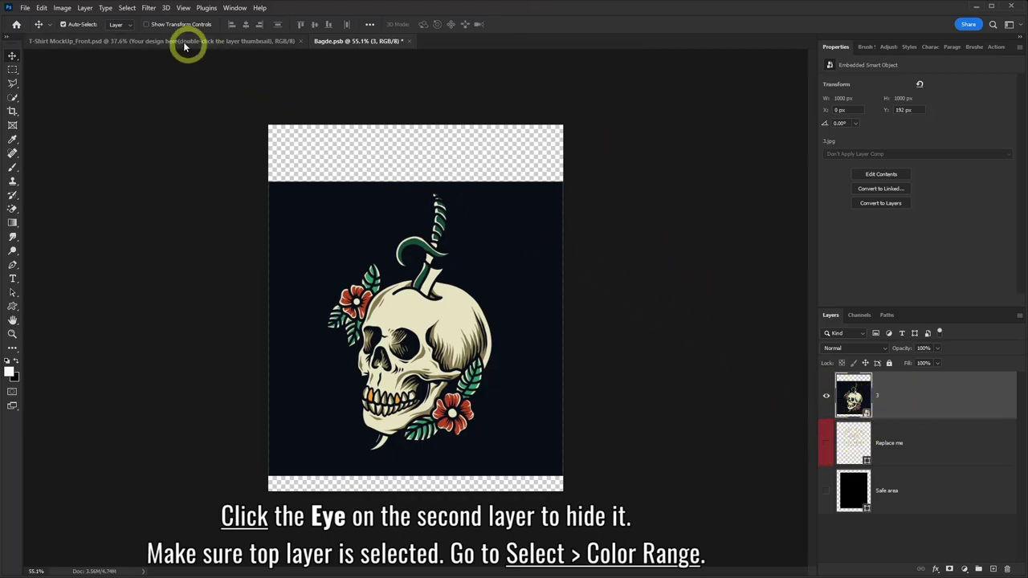
click(127, 8)
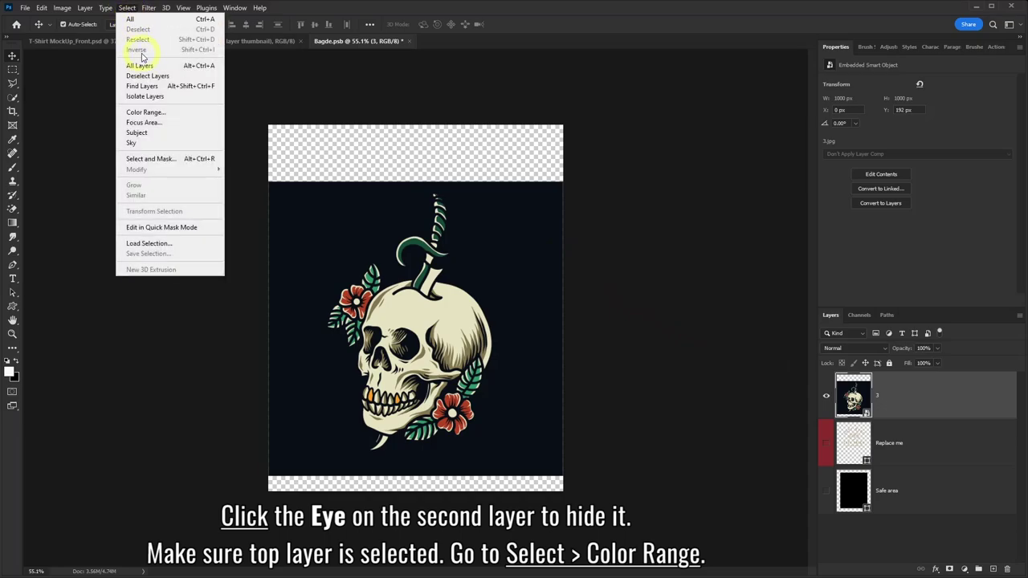
- Mask out the skull's dark background using an inverted Sampled Colors range, Fuzziness 50
click(146, 113)
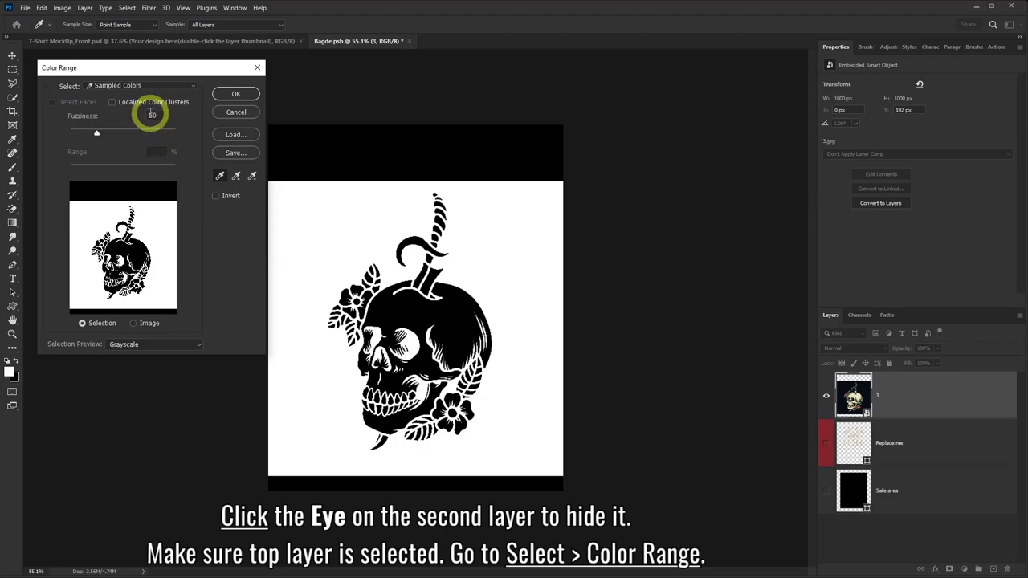
click(106, 87)
click(110, 97)
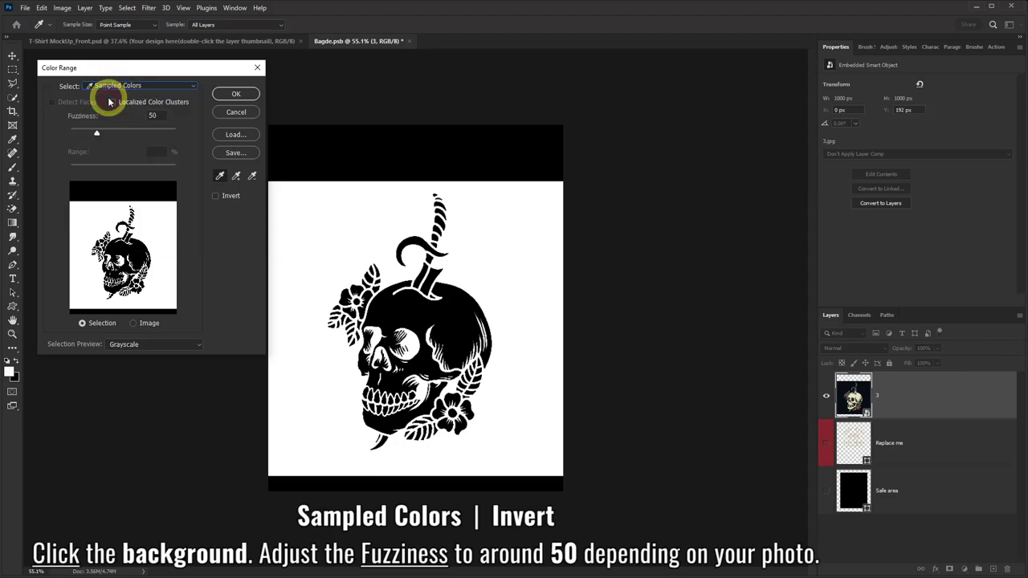
click(215, 197)
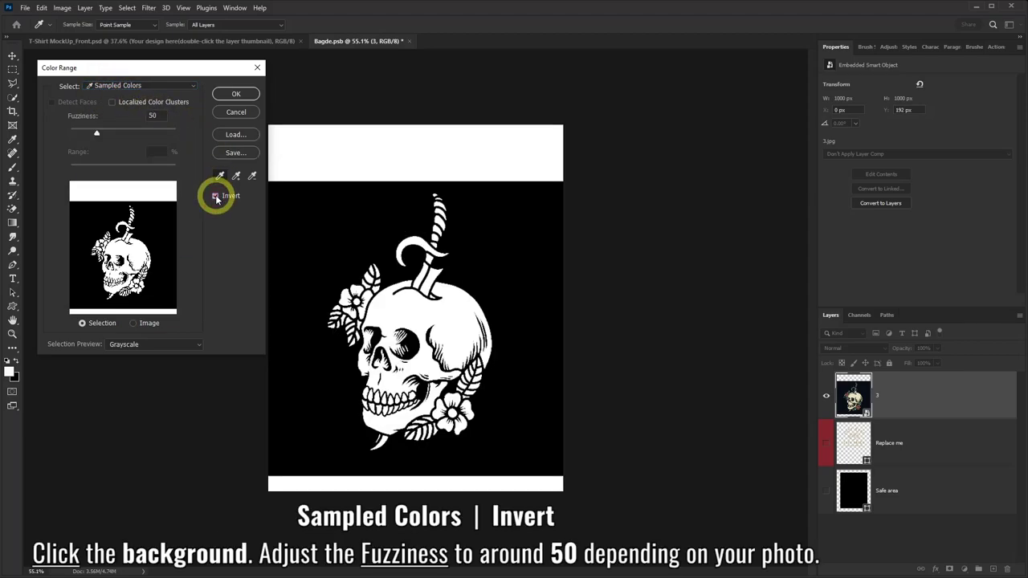
click(313, 219)
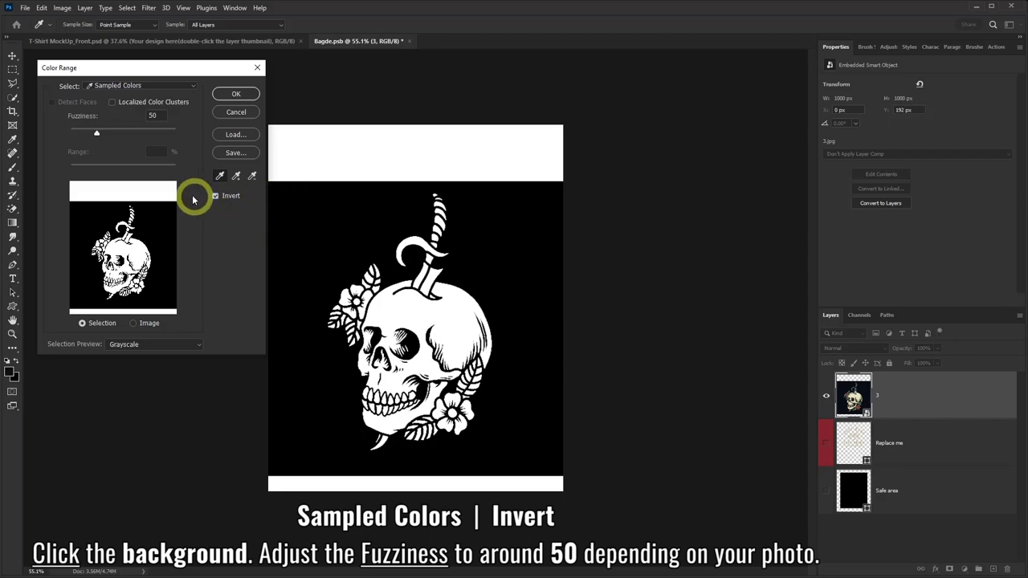
mouse_move(96, 135)
mouse_down()
mouse_move(170, 135)
mouse_move(99, 135)
mouse_up()
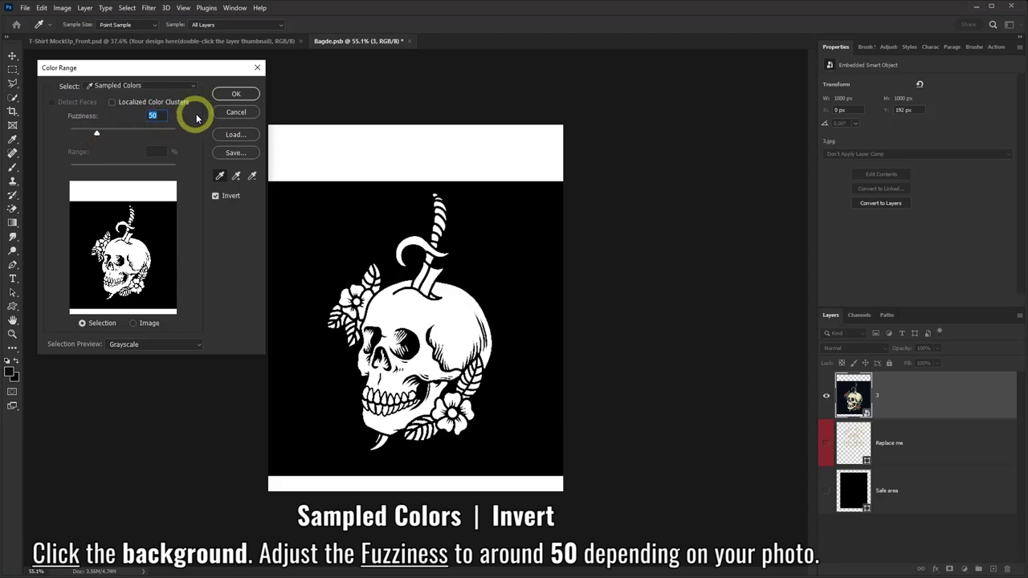
click(236, 95)
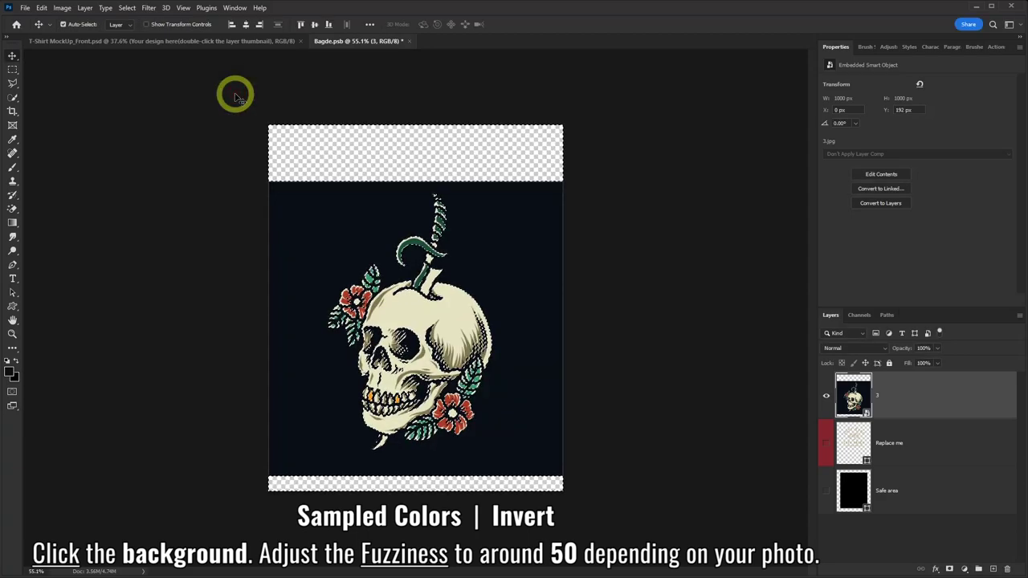
click(950, 568)
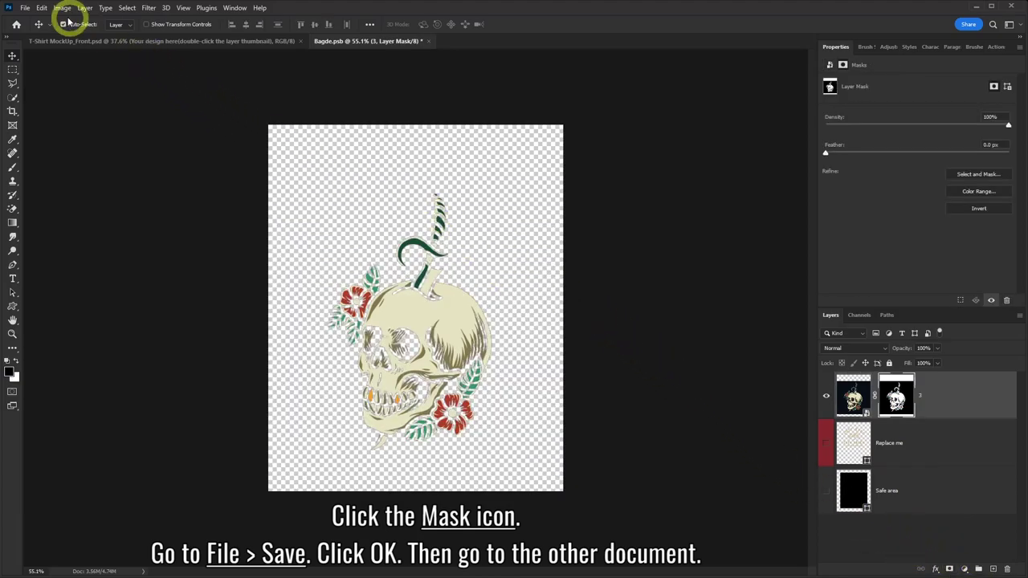
click(25, 7)
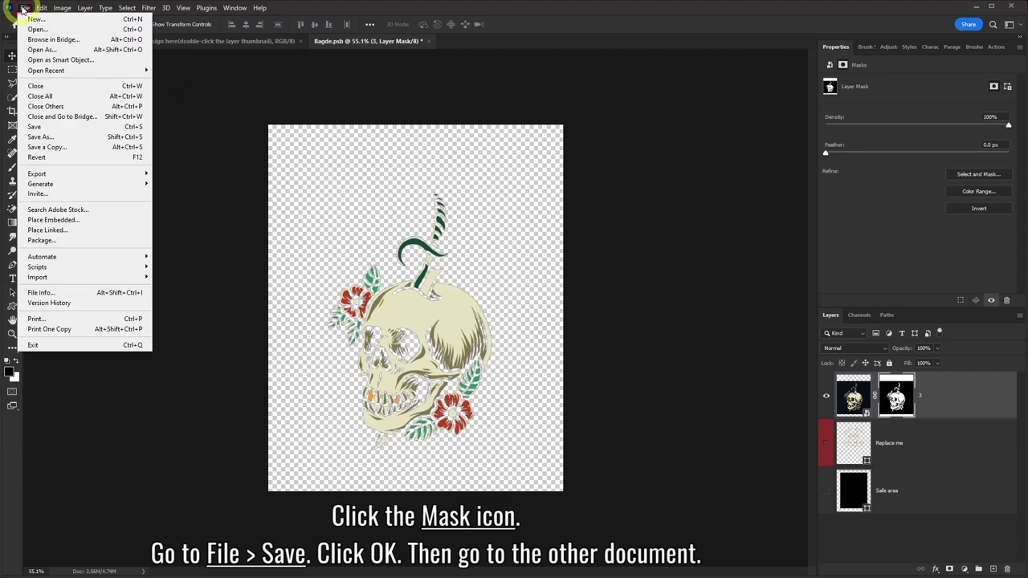
- Save Bagde.psb, dismiss the update error, and check the skull on the mockup shirt
click(36, 127)
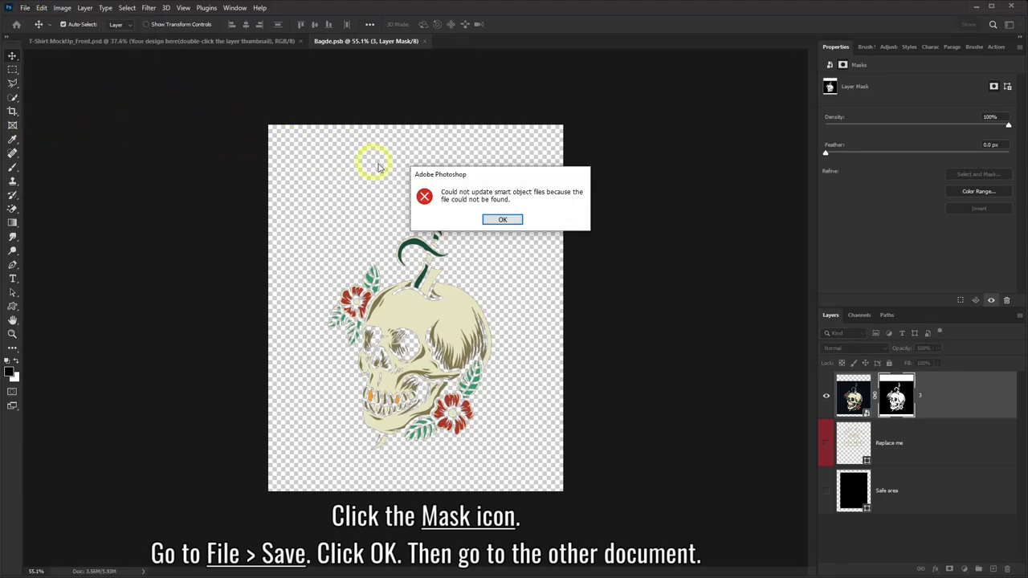
click(502, 220)
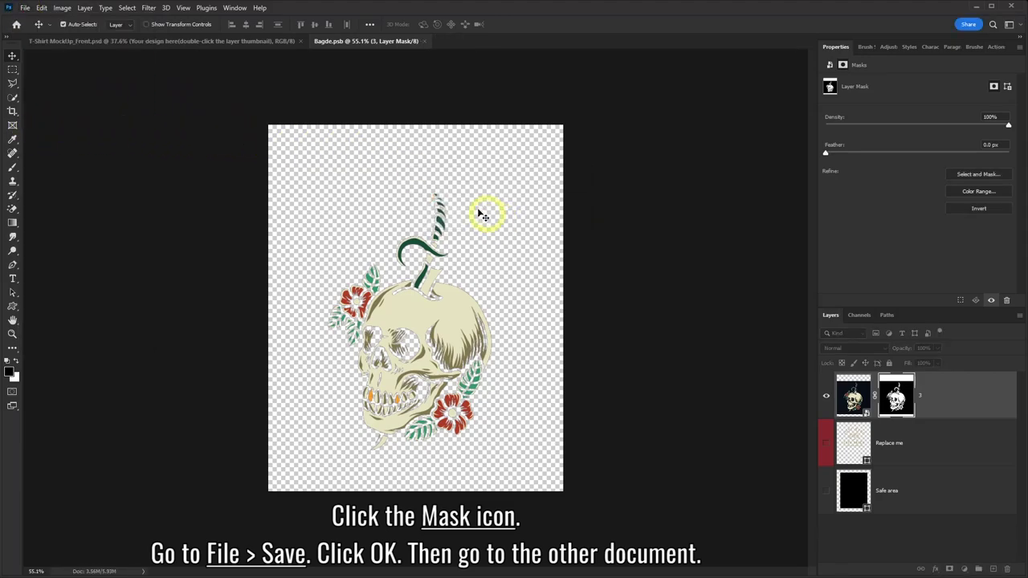
click(220, 40)
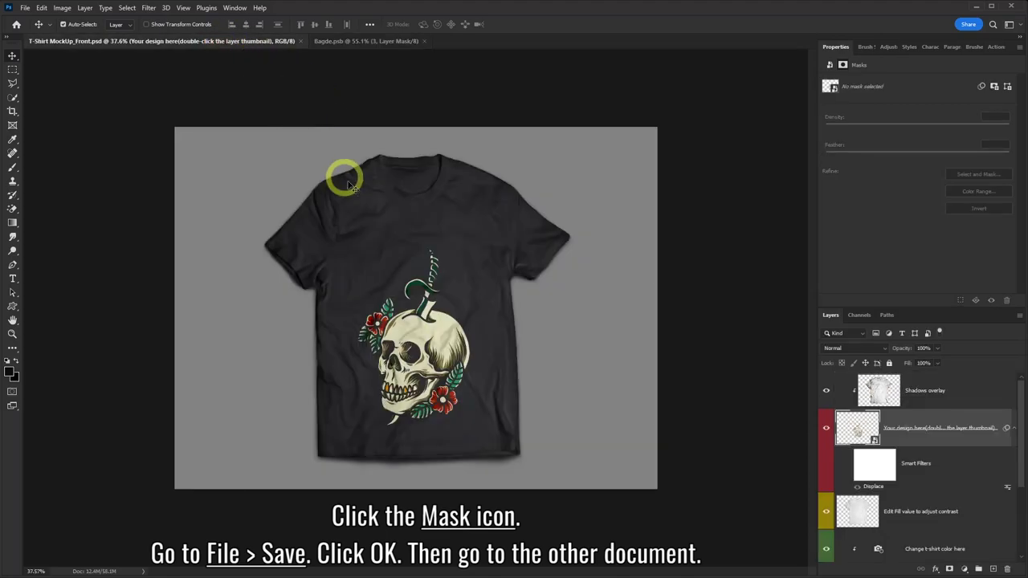
click(336, 41)
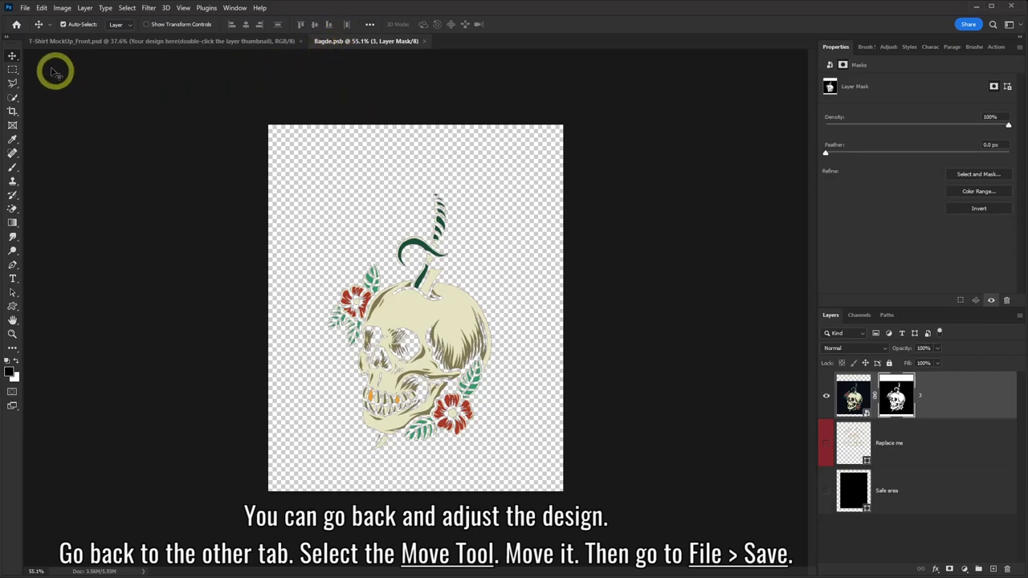
- Move the skull higher with the Move Tool, save Bagde.psb again, and view the mockup
right_click(13, 55)
click(35, 61)
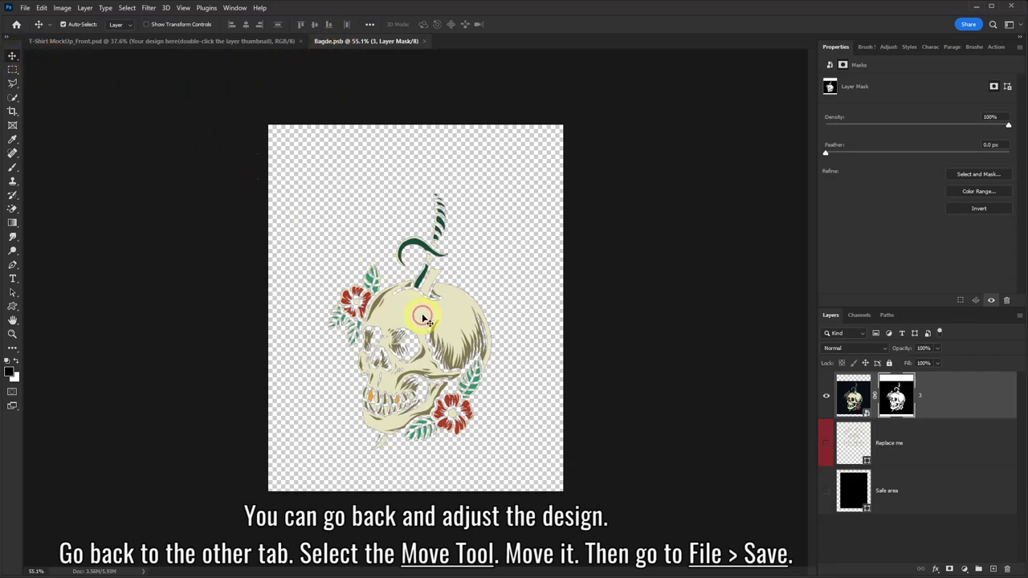
drag(423, 318, 427, 271)
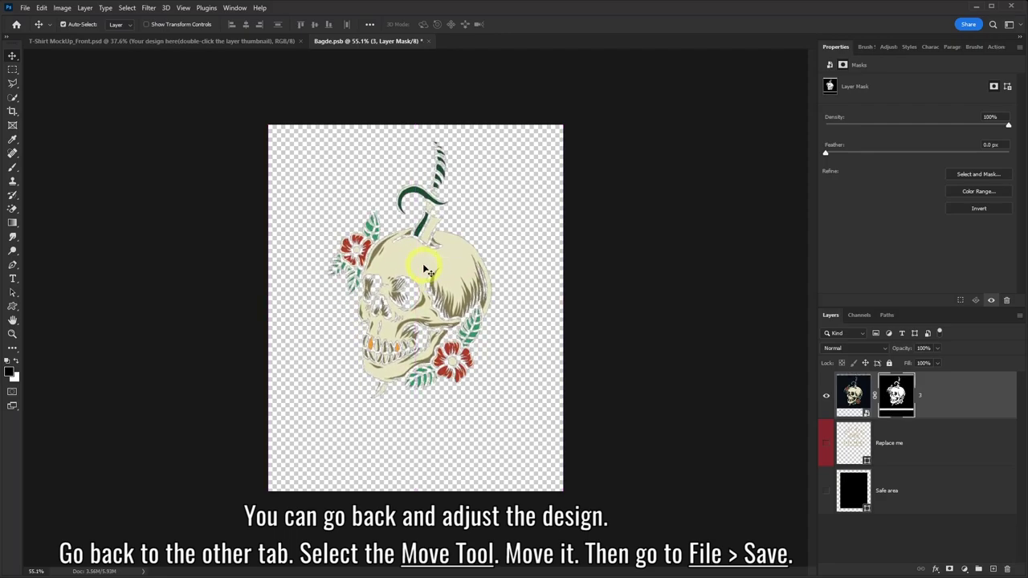
click(25, 7)
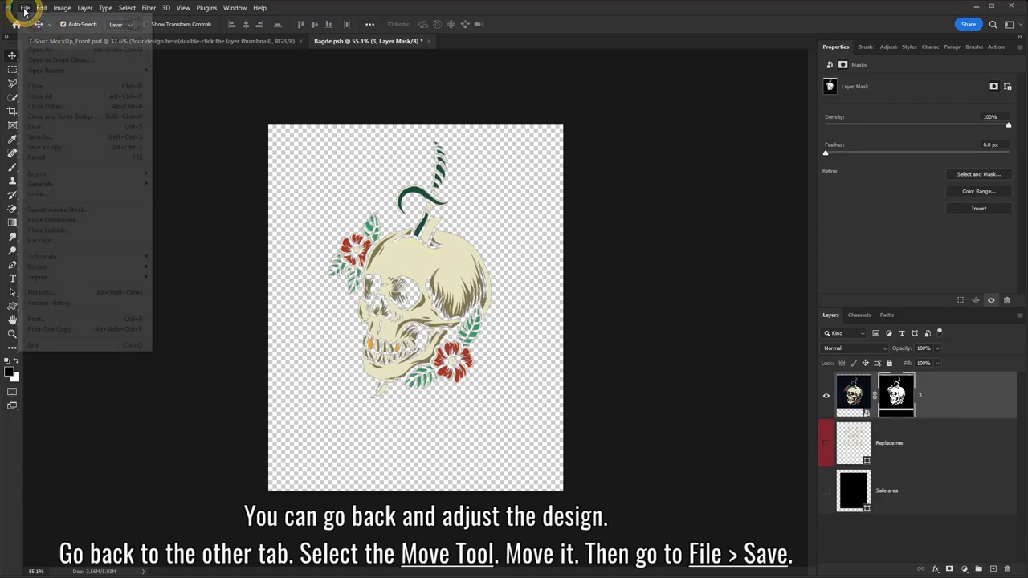
click(39, 126)
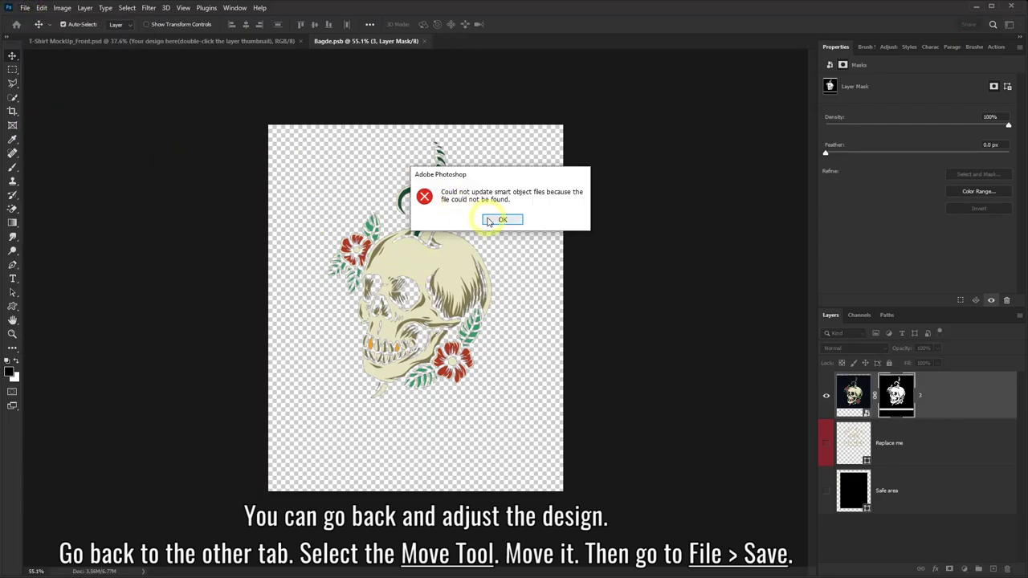
click(489, 221)
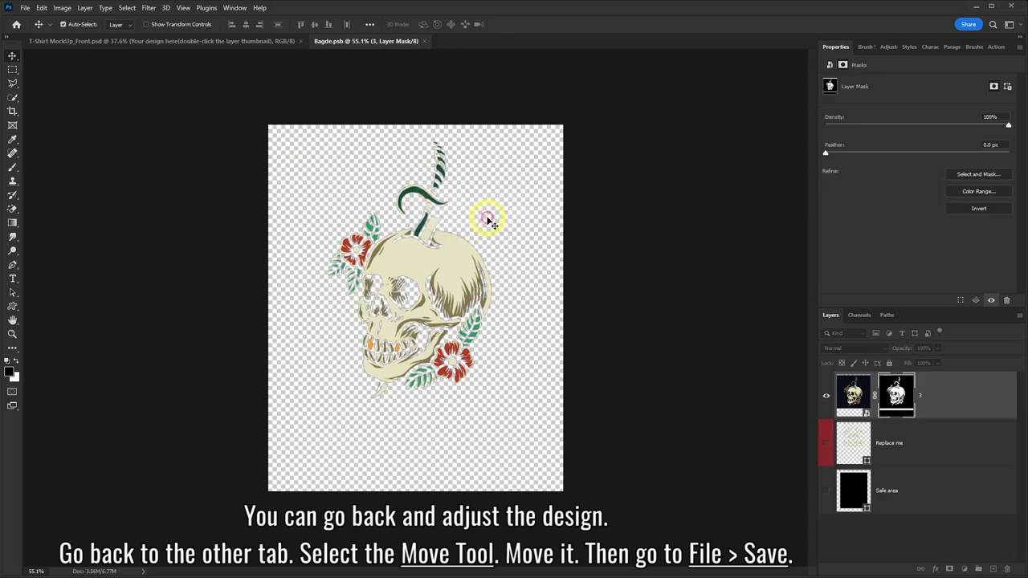
click(201, 40)
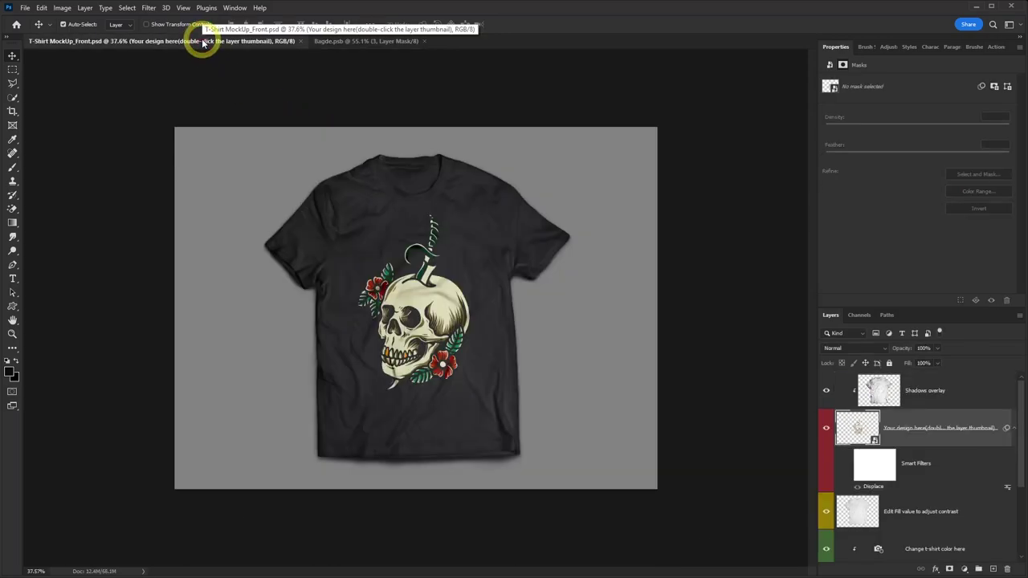
- Set the 'Edit Fill value' layer's Fill to 70%, then select 'Change t-shirt color here'
click(956, 515)
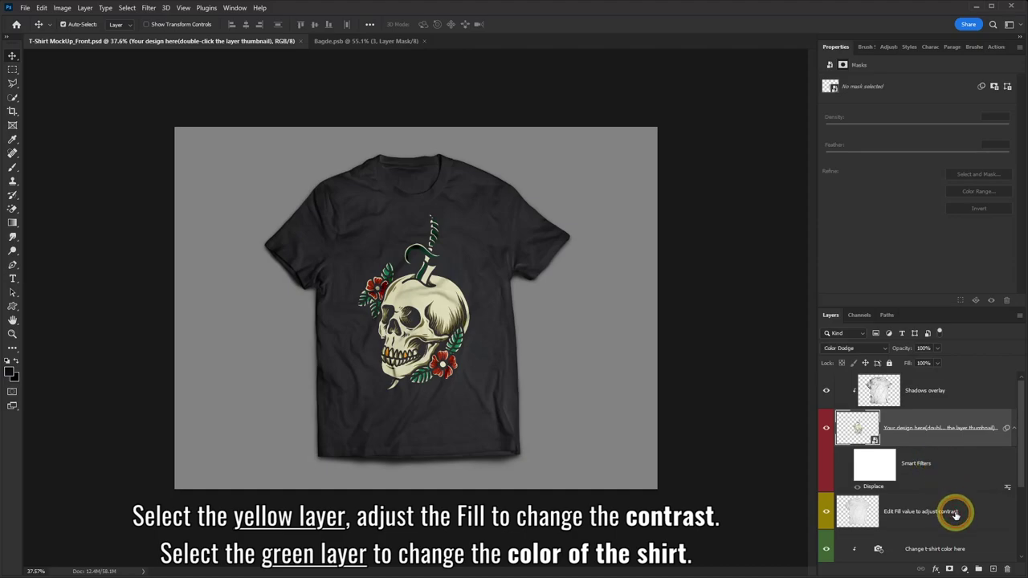
scroll(956, 515, down, 1)
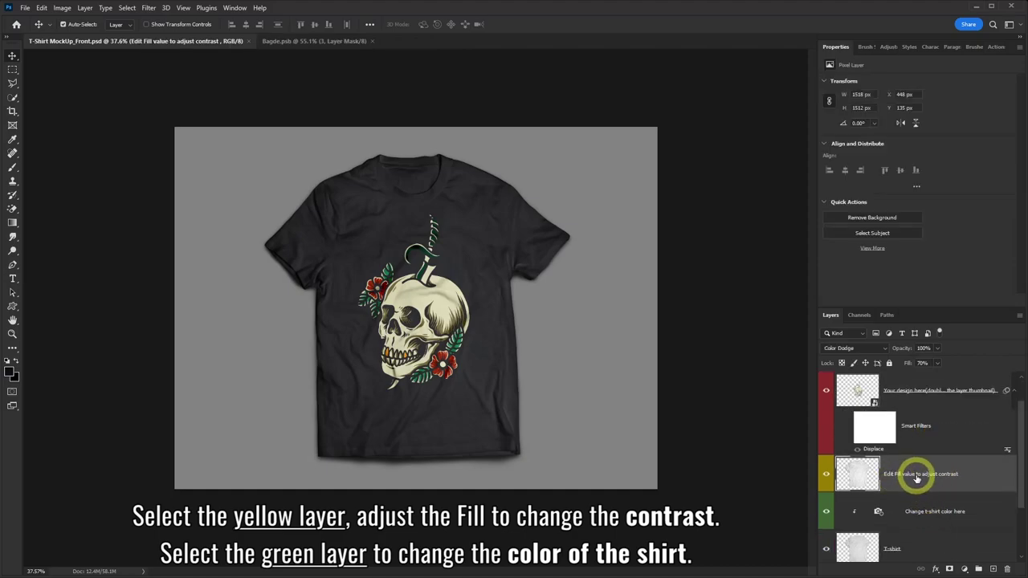
click(936, 363)
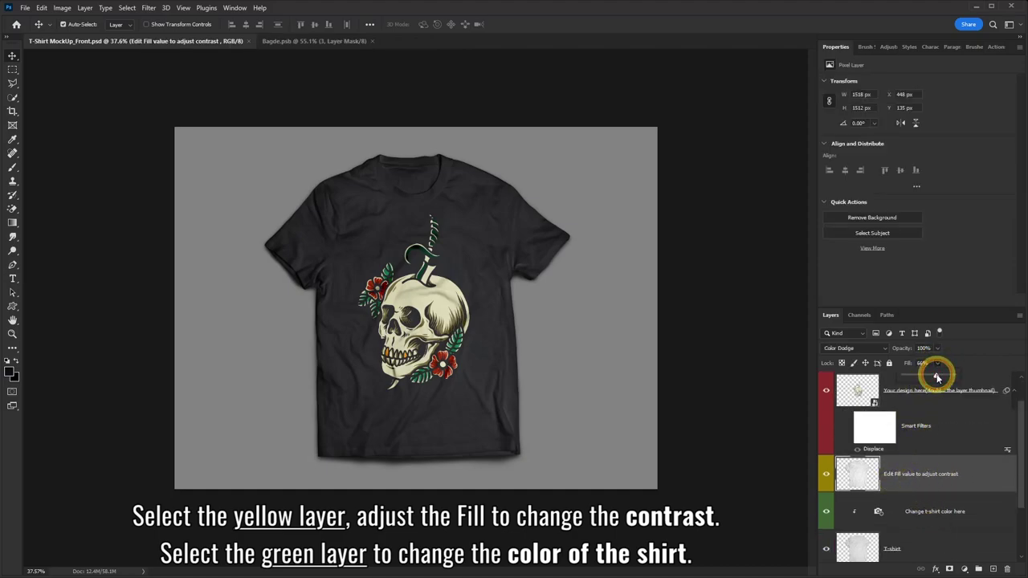
mouse_move(936, 376)
mouse_down()
mouse_move(922, 378)
mouse_move(950, 378)
mouse_up()
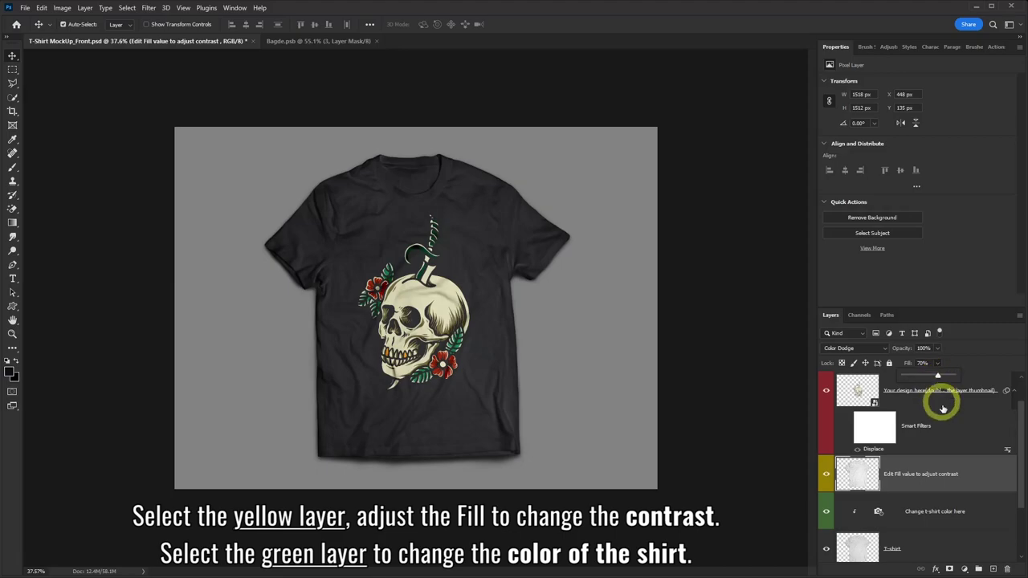
scroll(930, 491, down, 1)
click(926, 487)
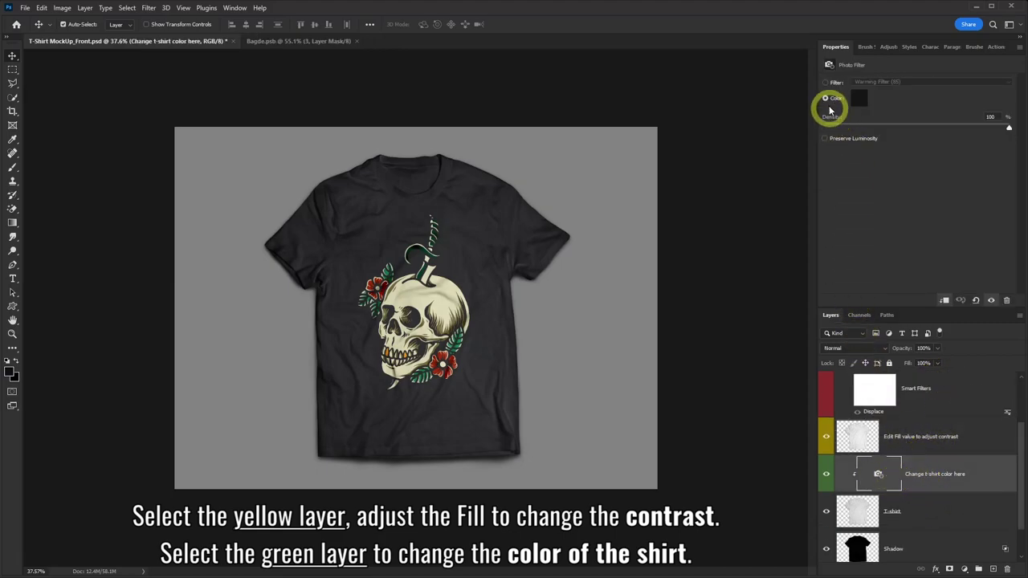
click(859, 98)
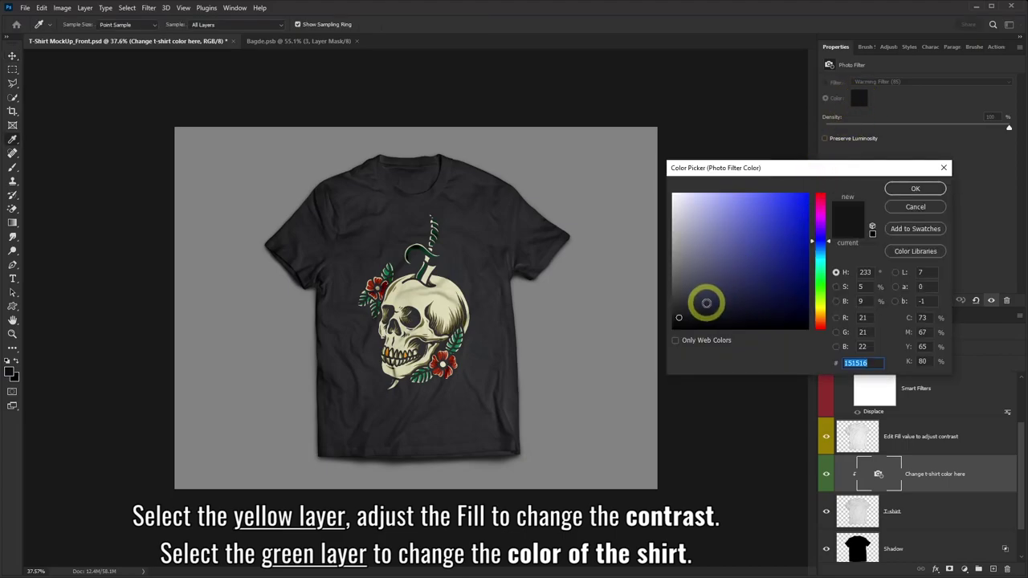
click(699, 307)
drag(699, 306, 704, 312)
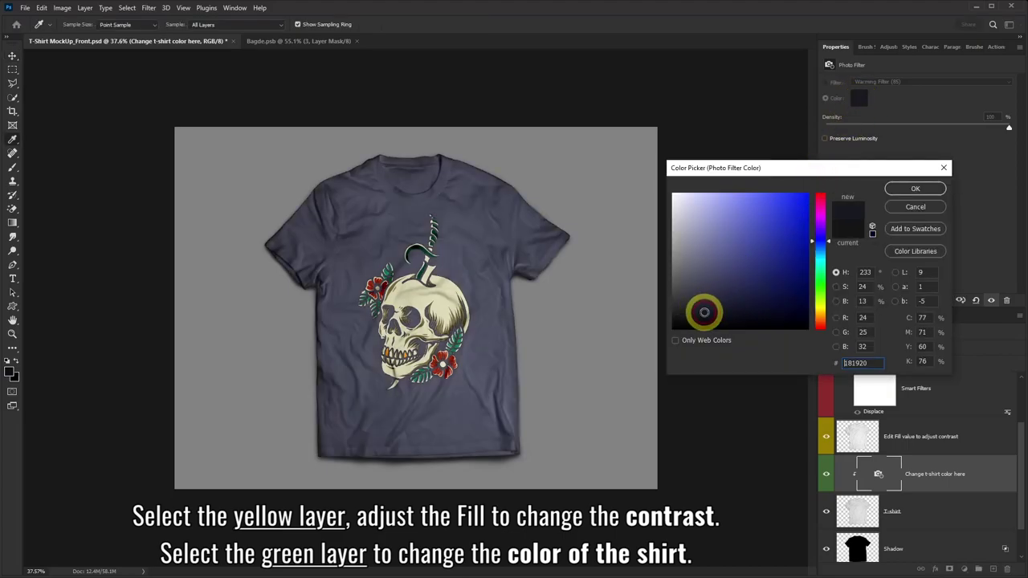
click(820, 275)
drag(821, 277, 823, 336)
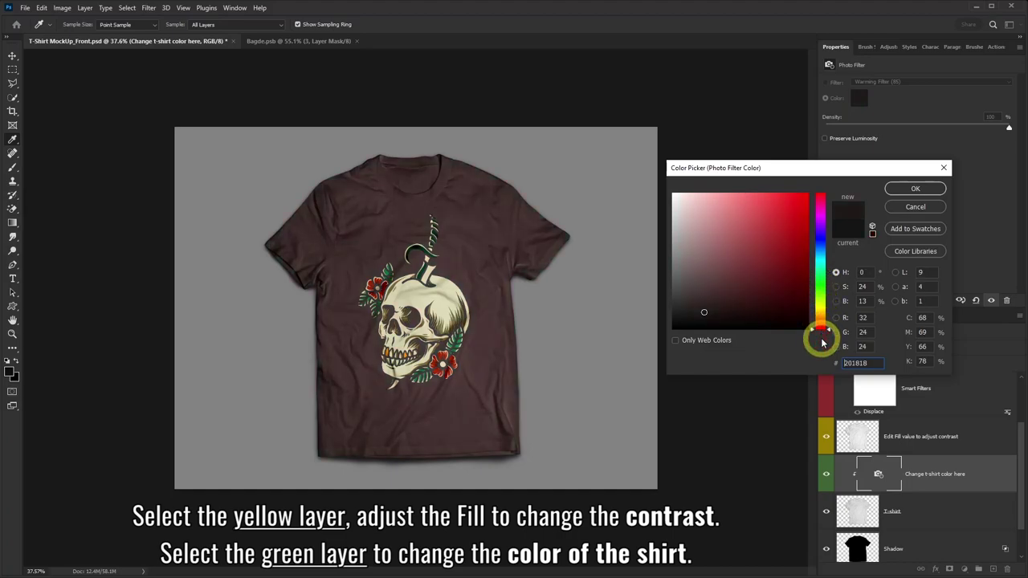
click(901, 211)
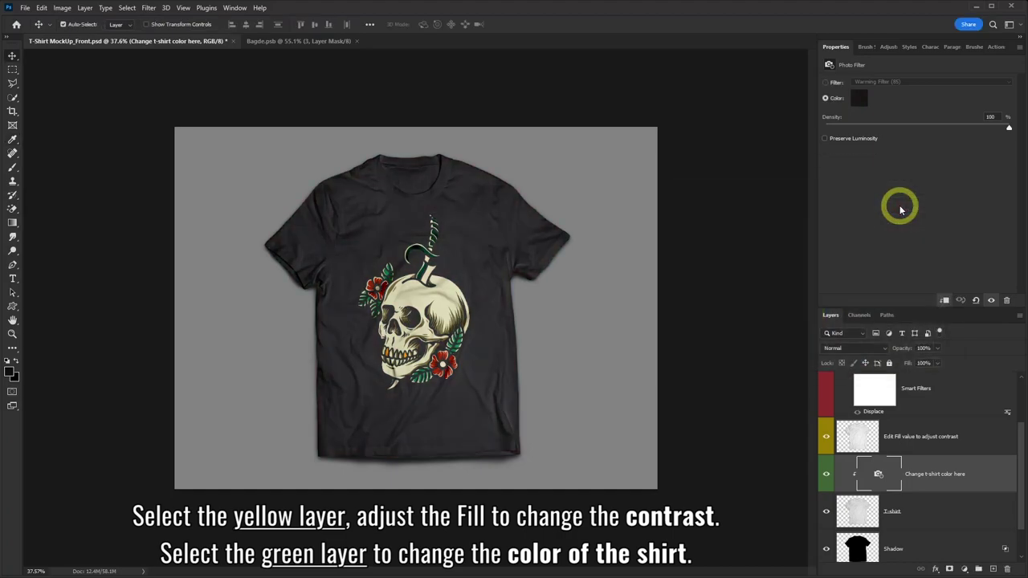
- Compare the shirt with and without its shadow, leaving Shadow opacity at 100%
drag(1023, 440, 1021, 471)
click(916, 472)
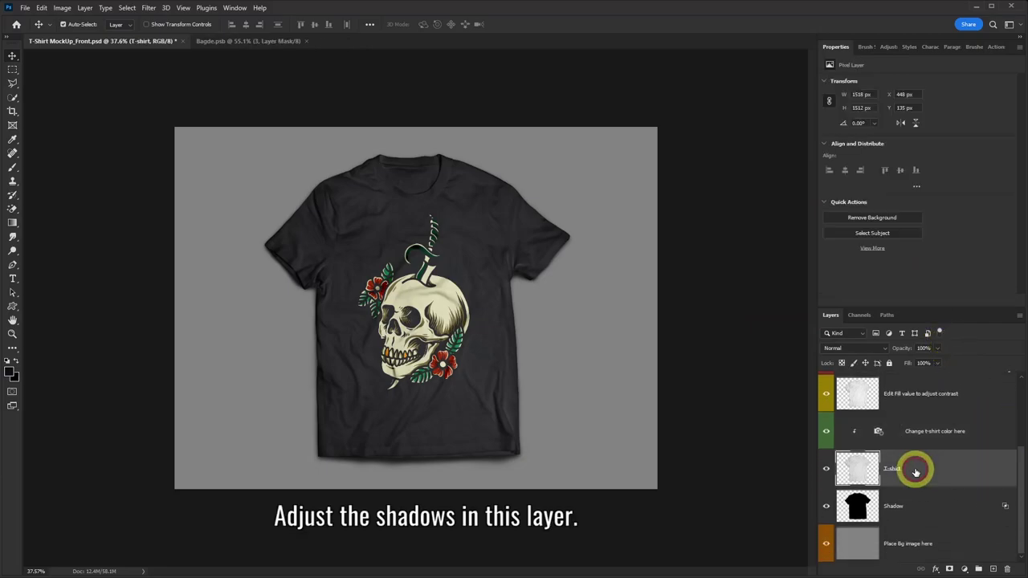
click(827, 506)
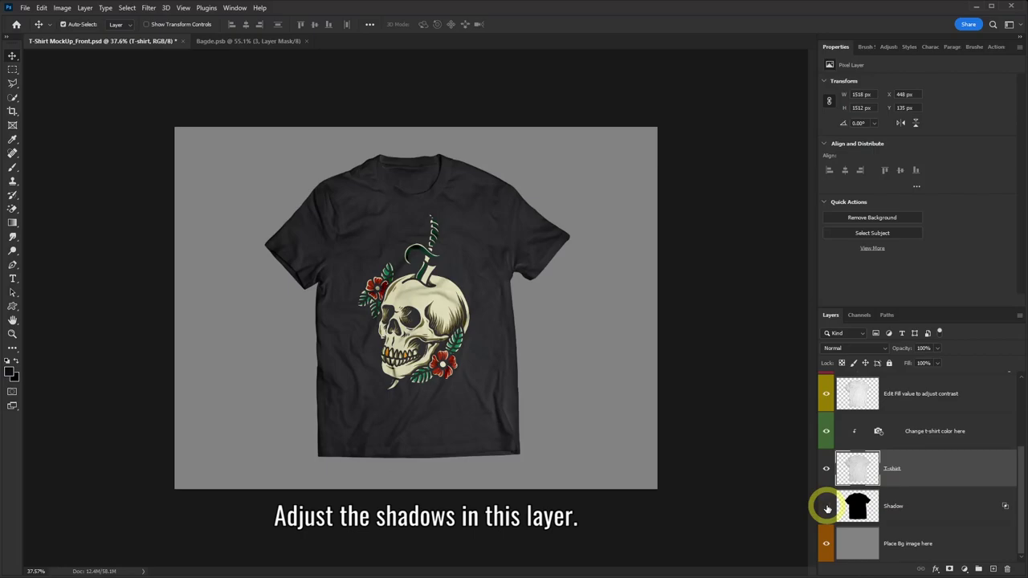
click(827, 509)
click(908, 502)
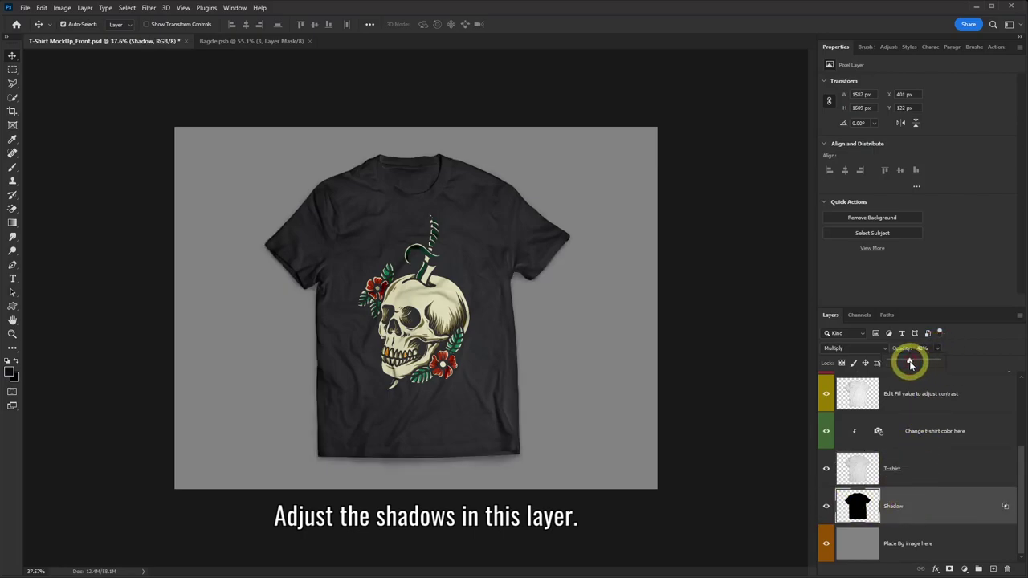
drag(938, 353, 945, 357)
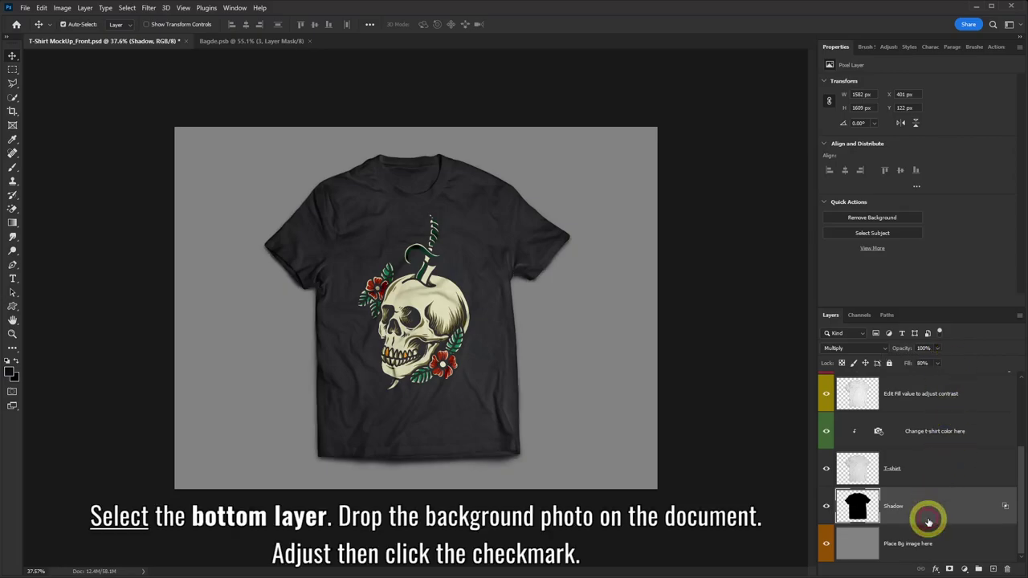
- Drop the marble photo pexels-henry-&-co-2341290 in above the Place Bg image here layer
click(929, 544)
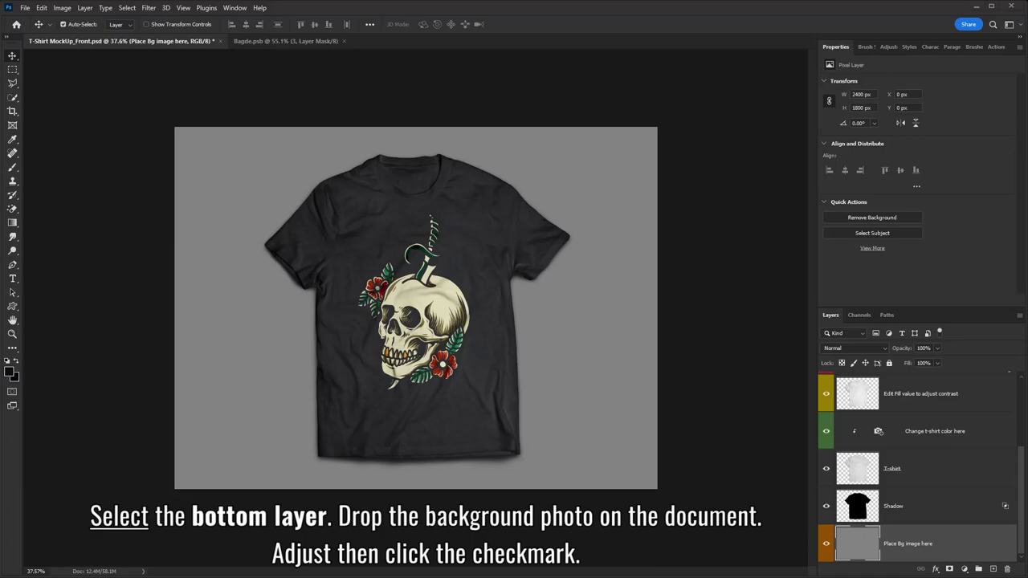
key(alt+Up)
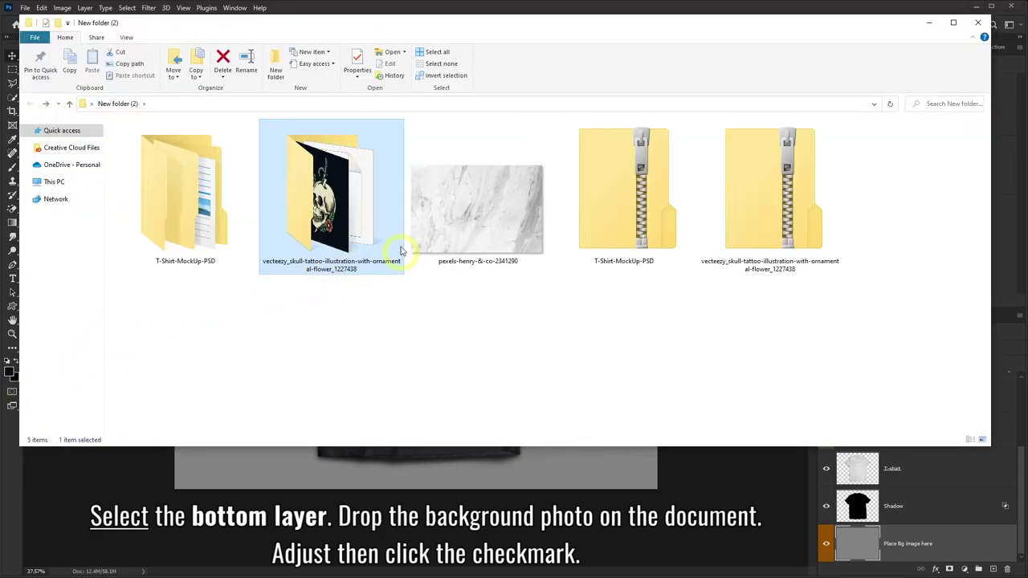
click(473, 228)
drag(472, 214, 436, 464)
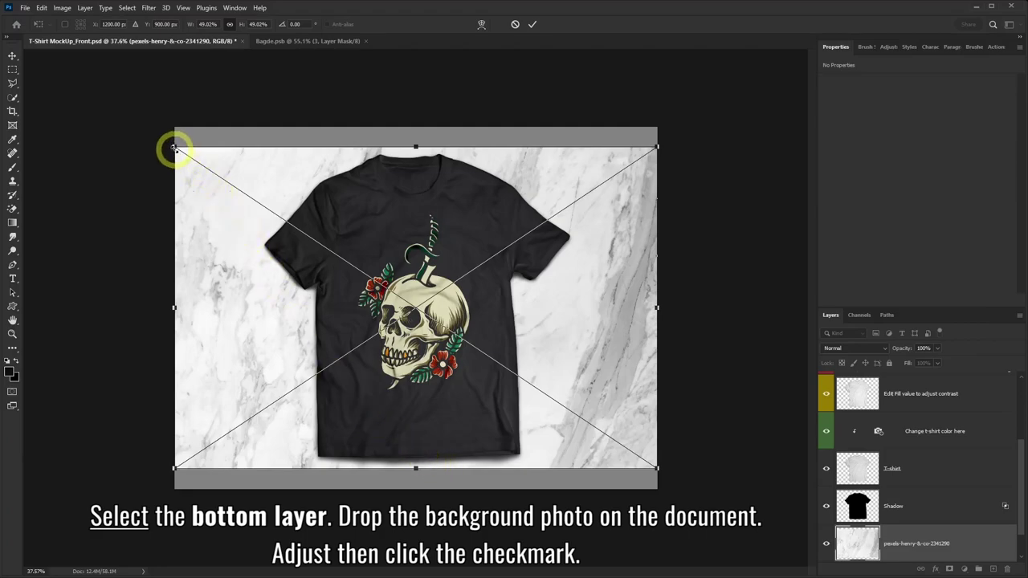
- Scale the marble photo out toward both corners, shift it right to fill the canvas, and commit
drag(175, 147, 141, 124)
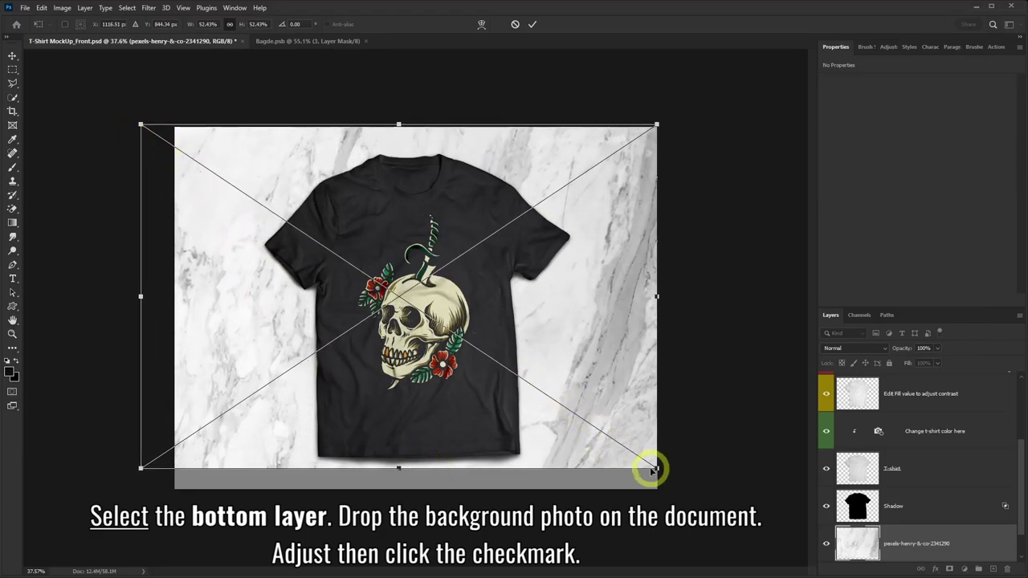
drag(653, 468, 689, 490)
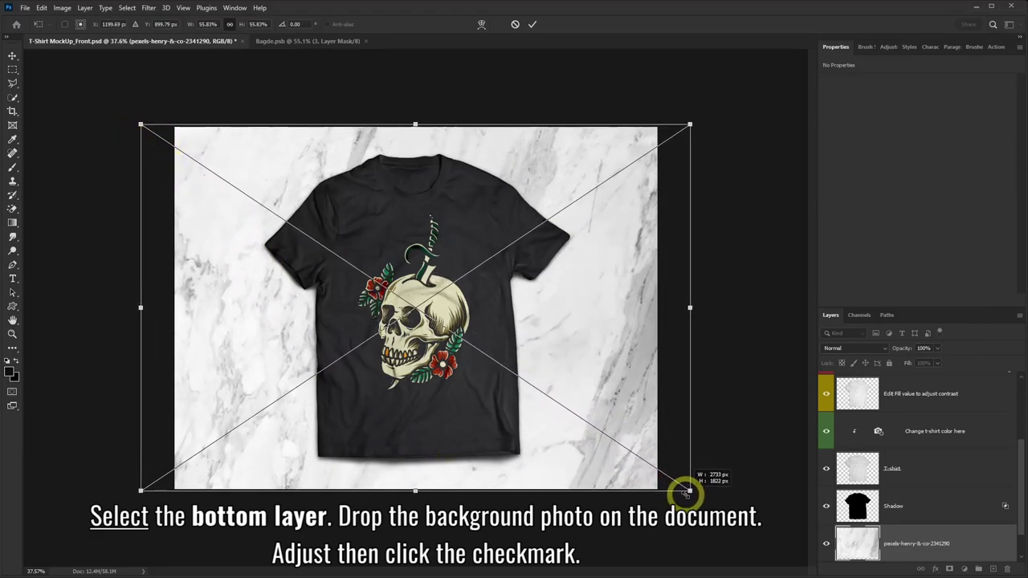
drag(616, 373, 645, 372)
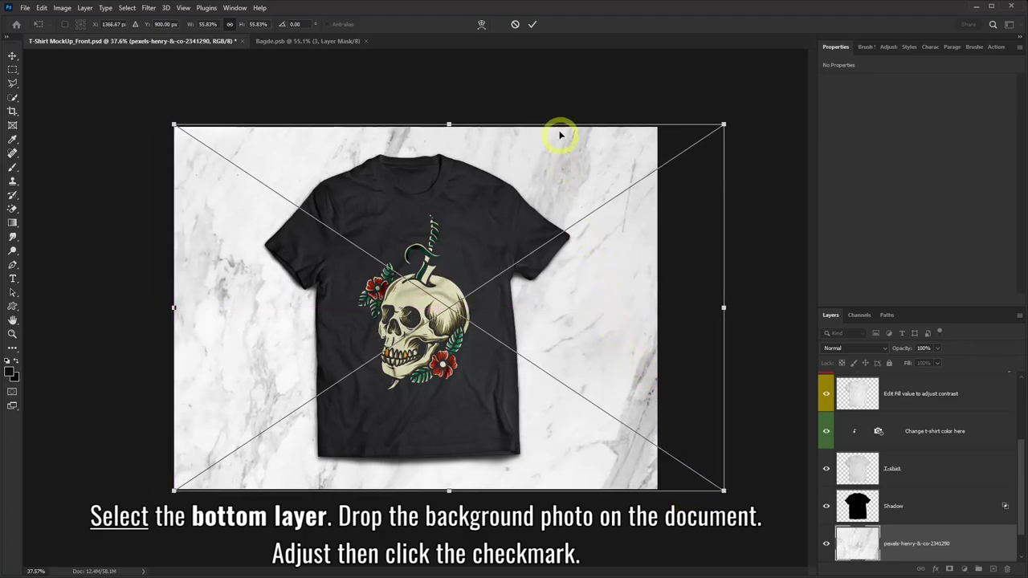
click(530, 23)
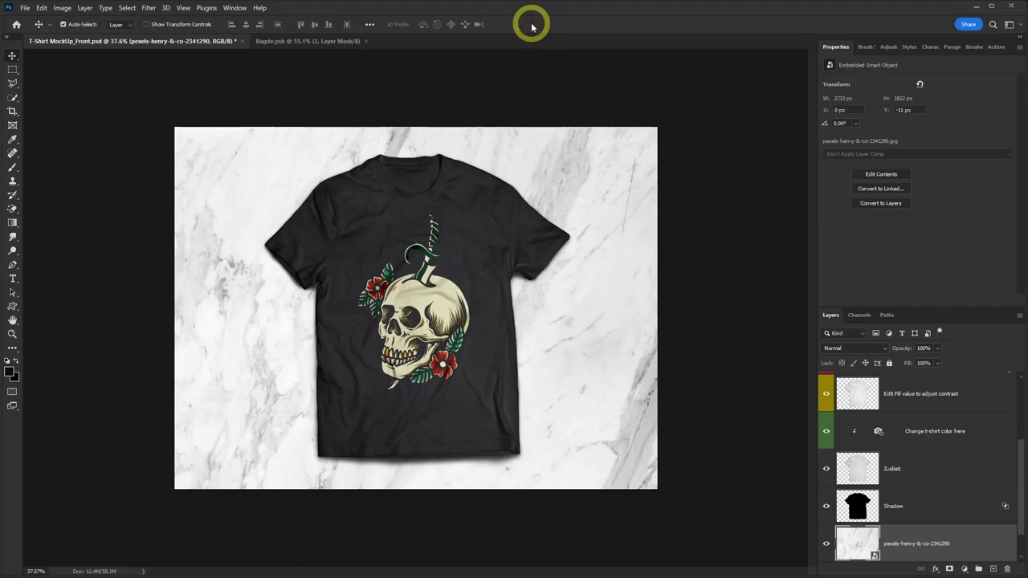